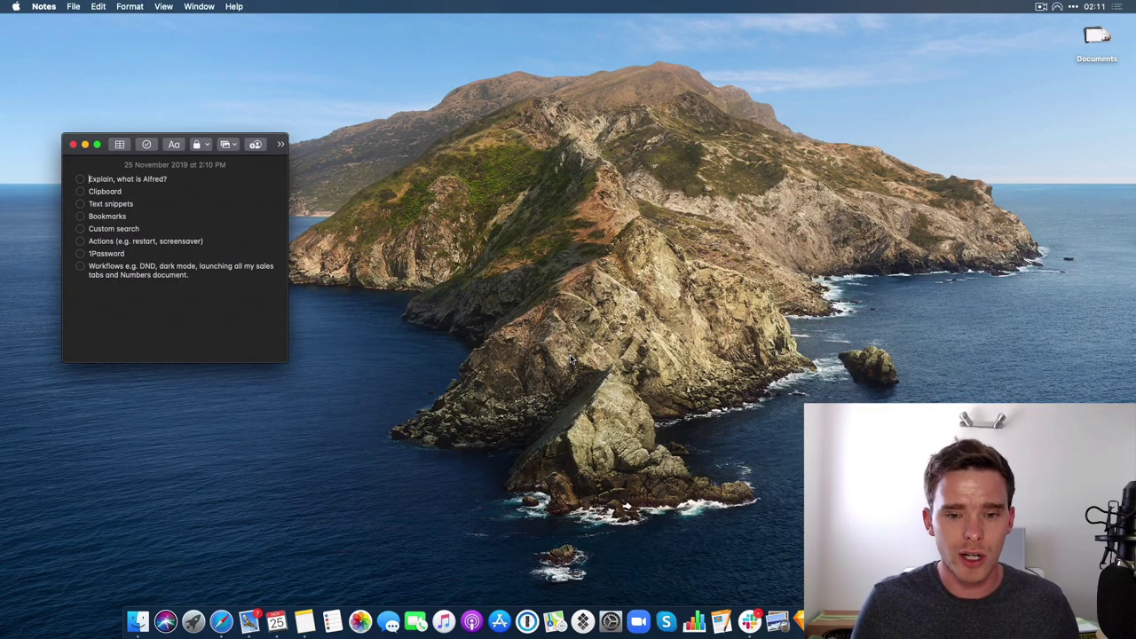
# Search Spotlight for a person's full name, moving the results window slightly before dismissing it.
pyautogui.press('super+space')
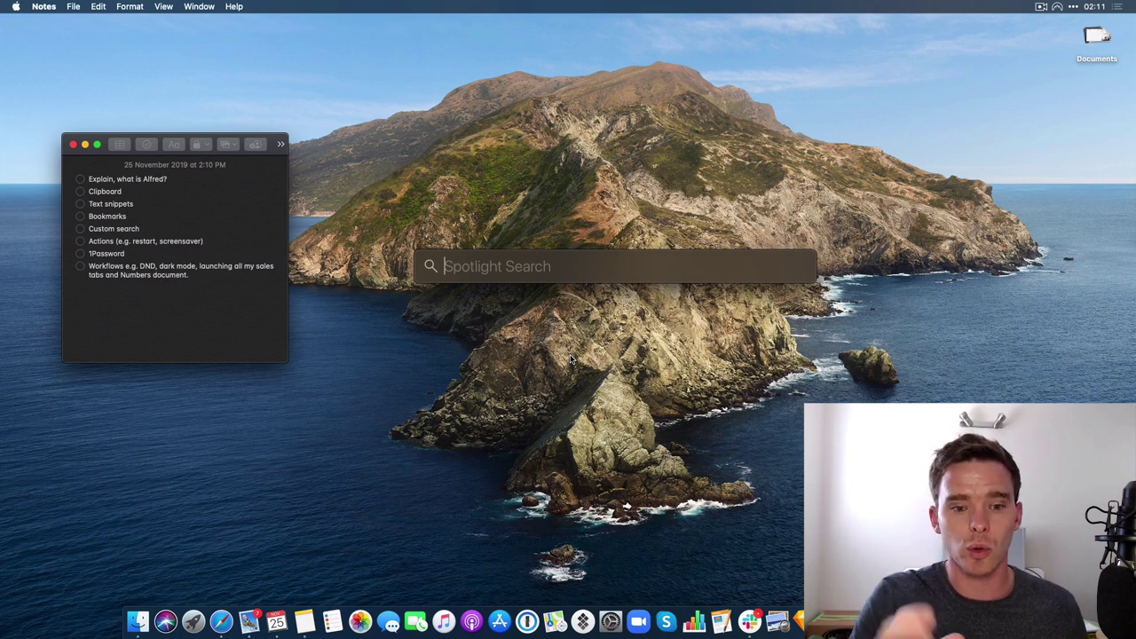
pyautogui.write('paul minors')
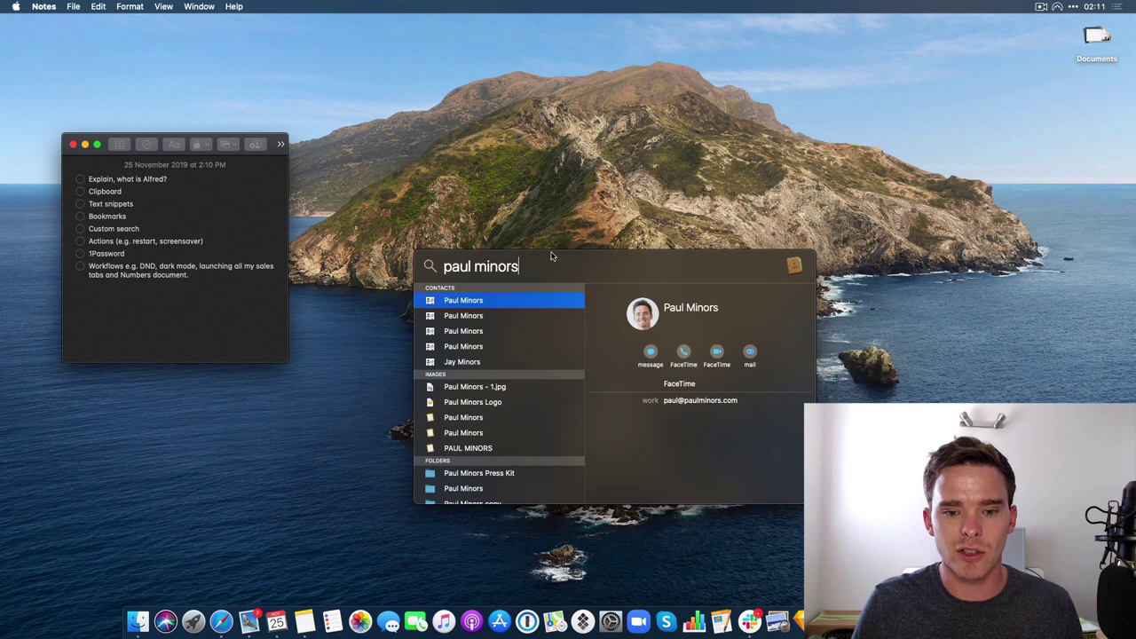
pyautogui.moveTo(550, 255); pyautogui.dragTo(508, 227)
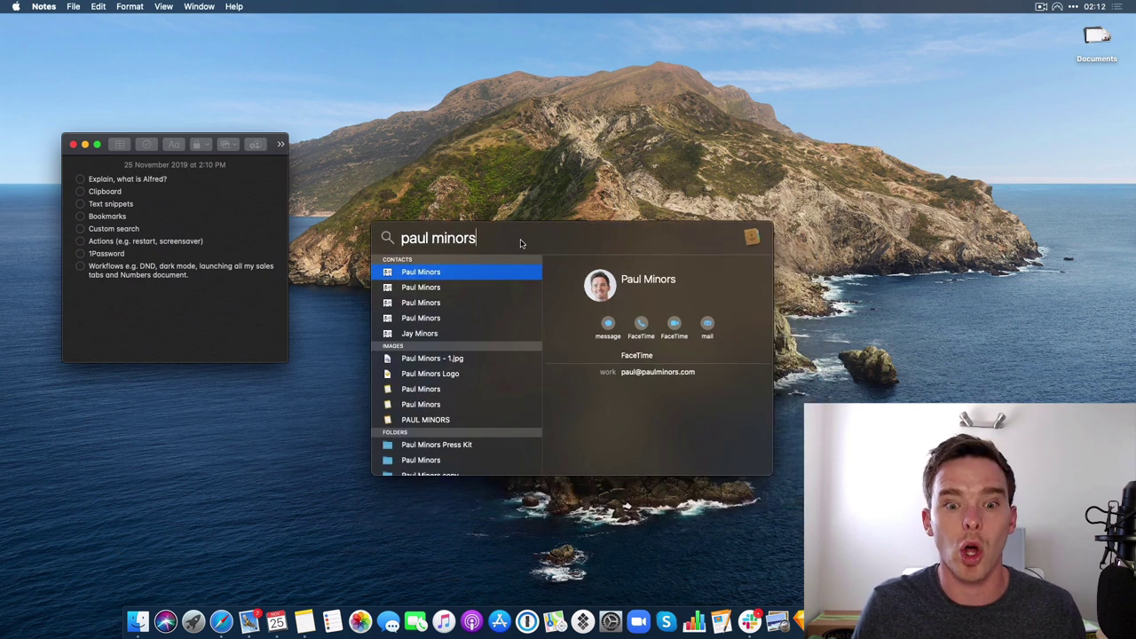
pyautogui.click(528, 206)
# Search Alfred for the same person's full name and clear the search text.
pyautogui.hotkey('alt', 'space')
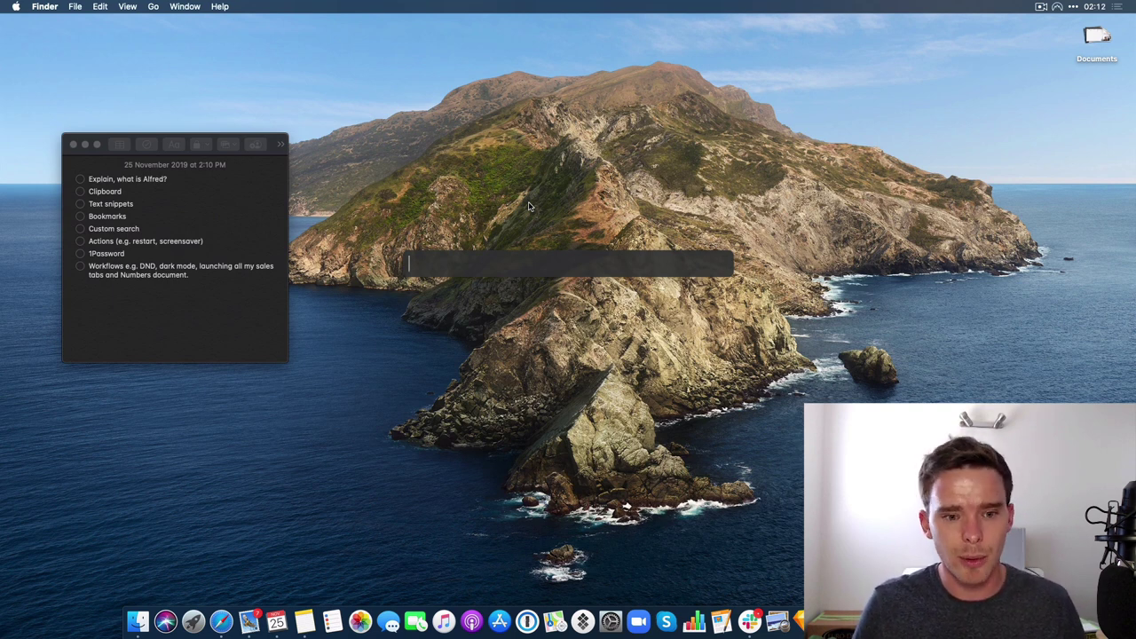
pyautogui.write('paul minors')
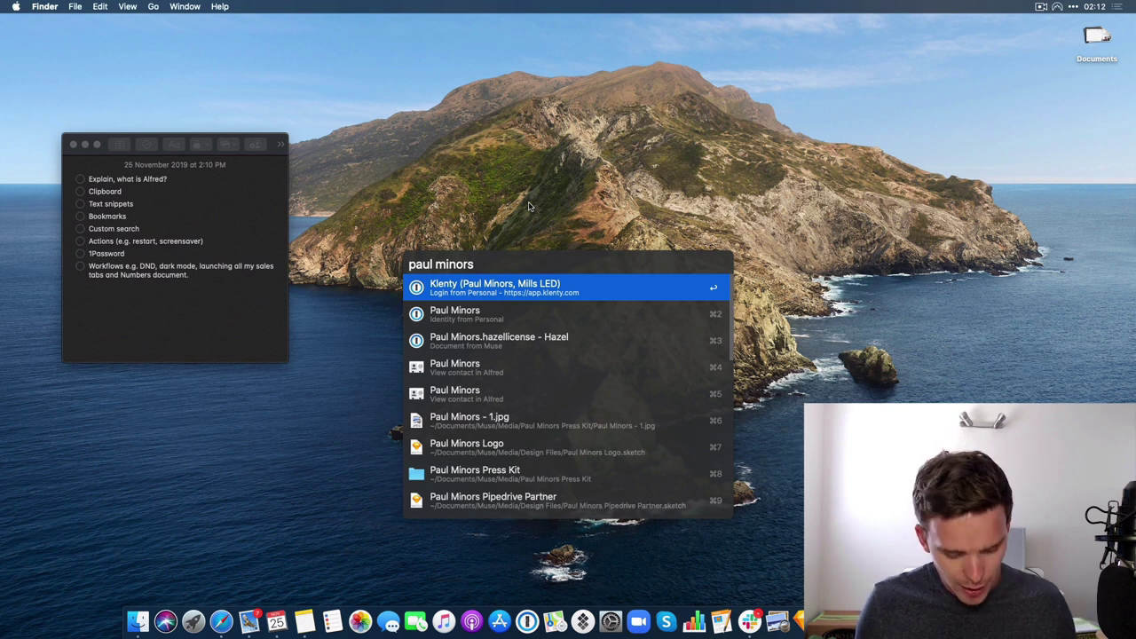
pyautogui.press('super+BackSpace')
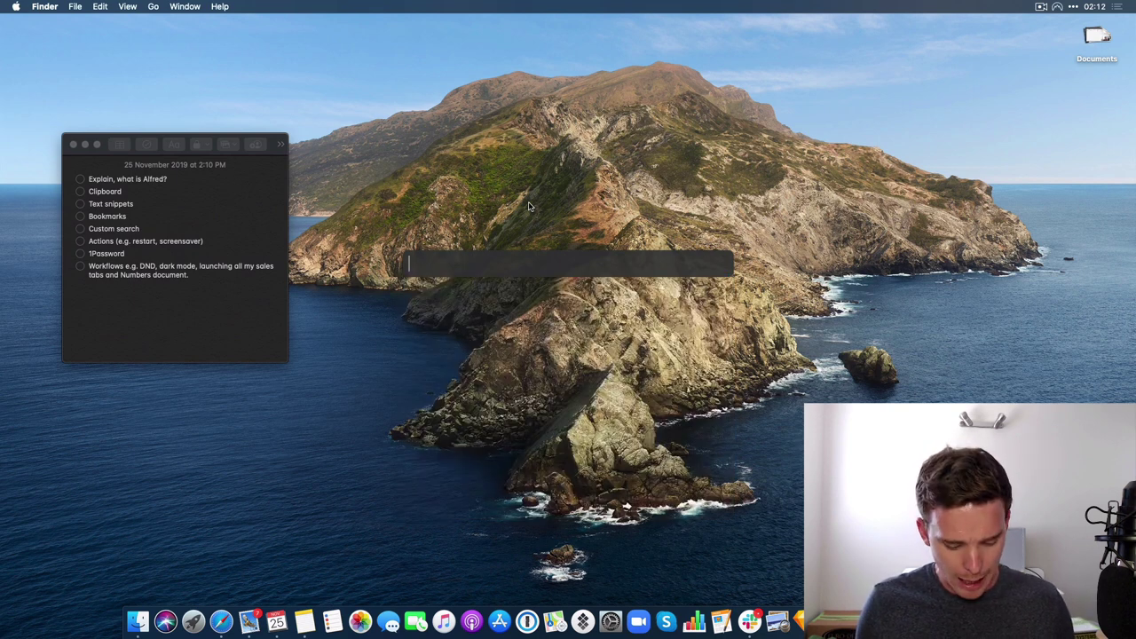
# Search Alfred's clipboard history for "consultant/" and copy the how-to-become-a-virtual-consultant product URL.
pyautogui.press('alt+super+c')
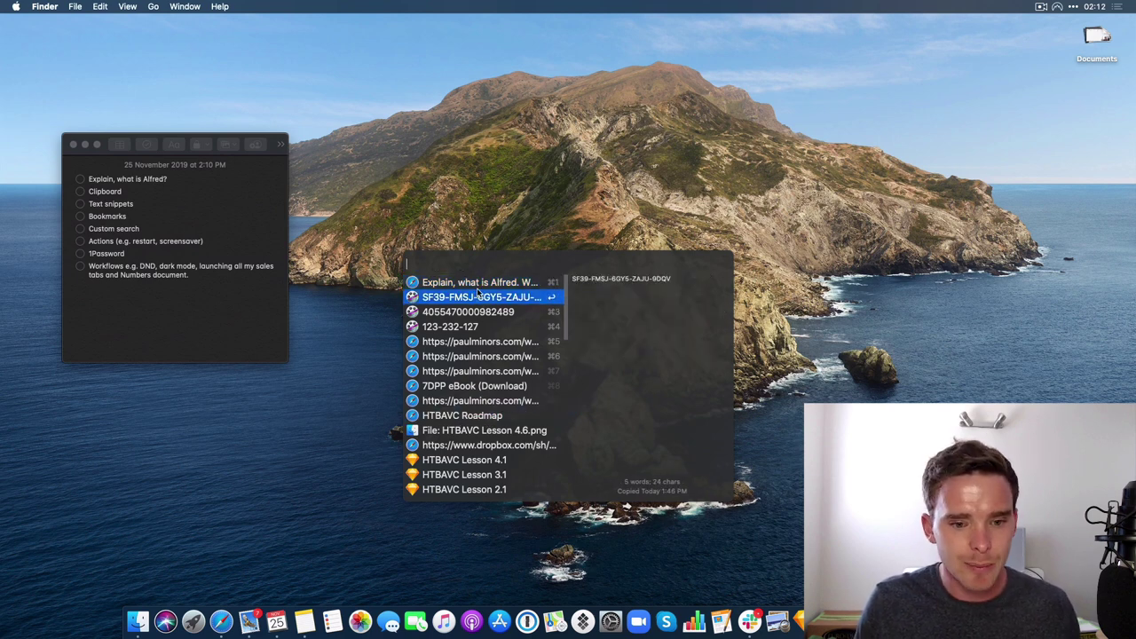
pyautogui.scroll(-3, 484, 358)
pyautogui.scroll(3, 484, 357)
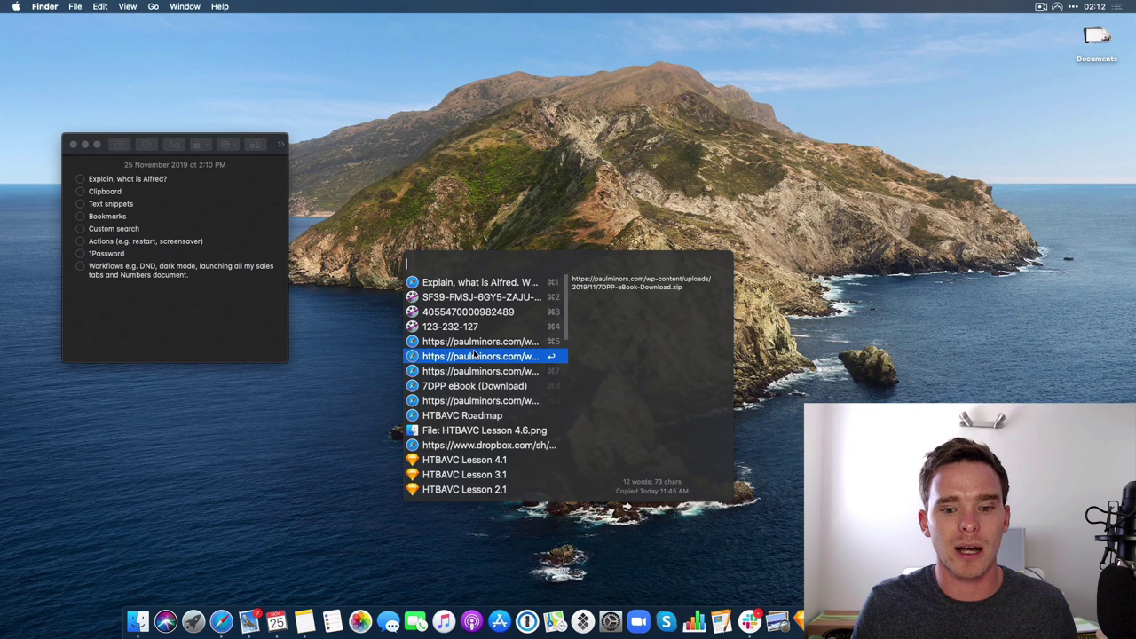
pyautogui.write('cons')
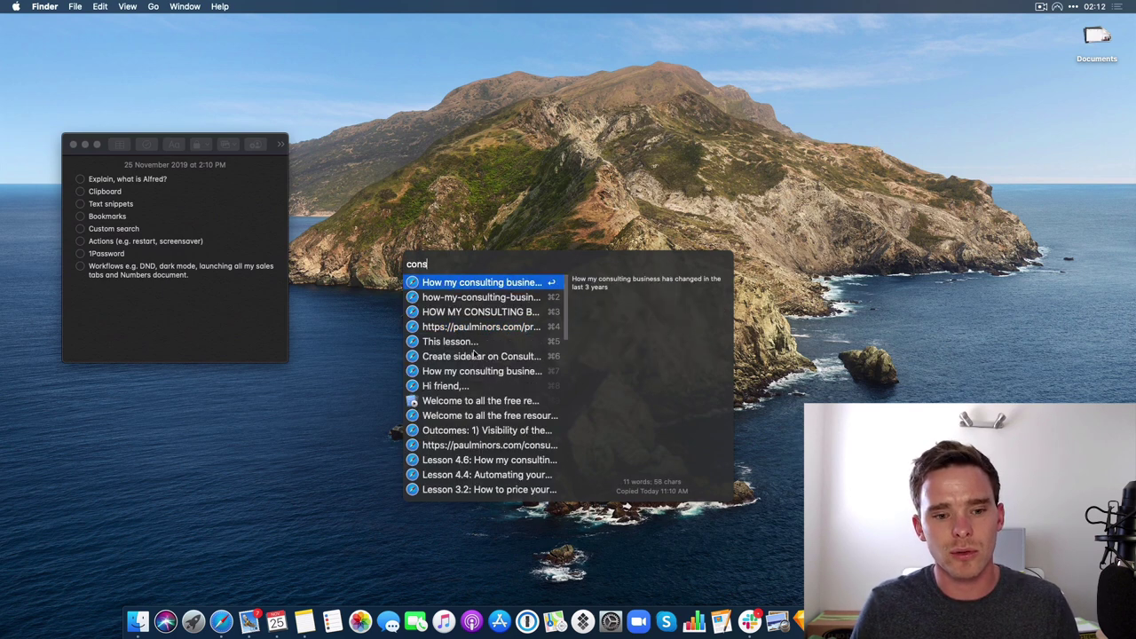
pyautogui.write('ultant')
pyautogui.press('BackSpace')
pyautogui.press('BackSpace')
pyautogui.press('BackSpace')
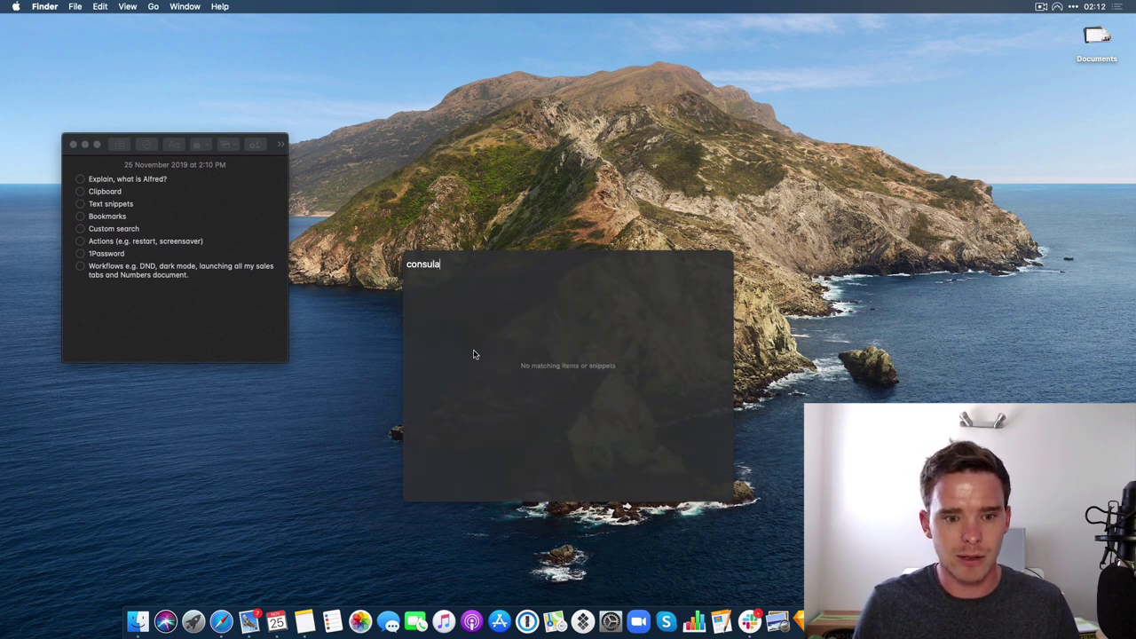
pyautogui.write('tant/')
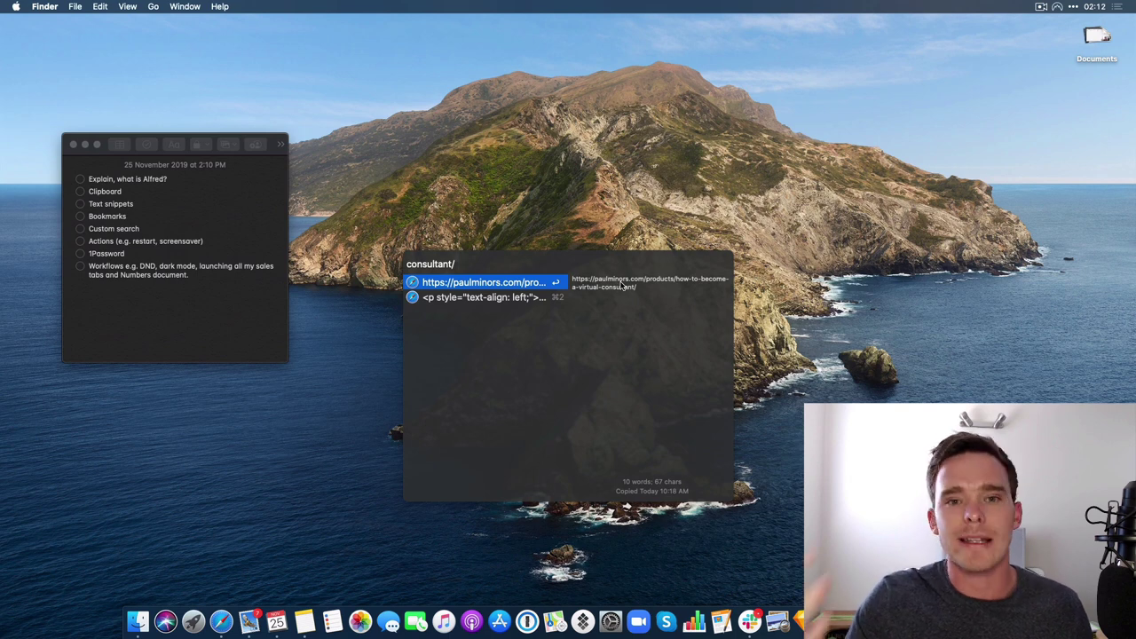
pyautogui.press('Escape')
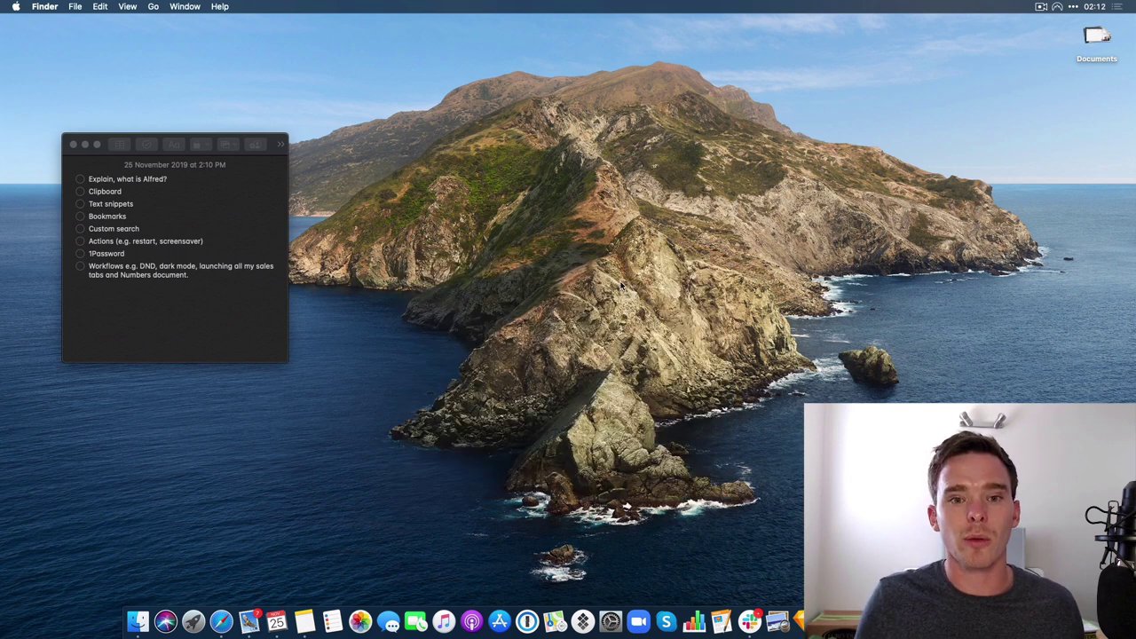
# Paste the copied virtual consultant product URL on a new line below the note's checklist and delete it again.
pyautogui.click(231, 280)
pyautogui.press('Return')
pyautogui.press('Return')
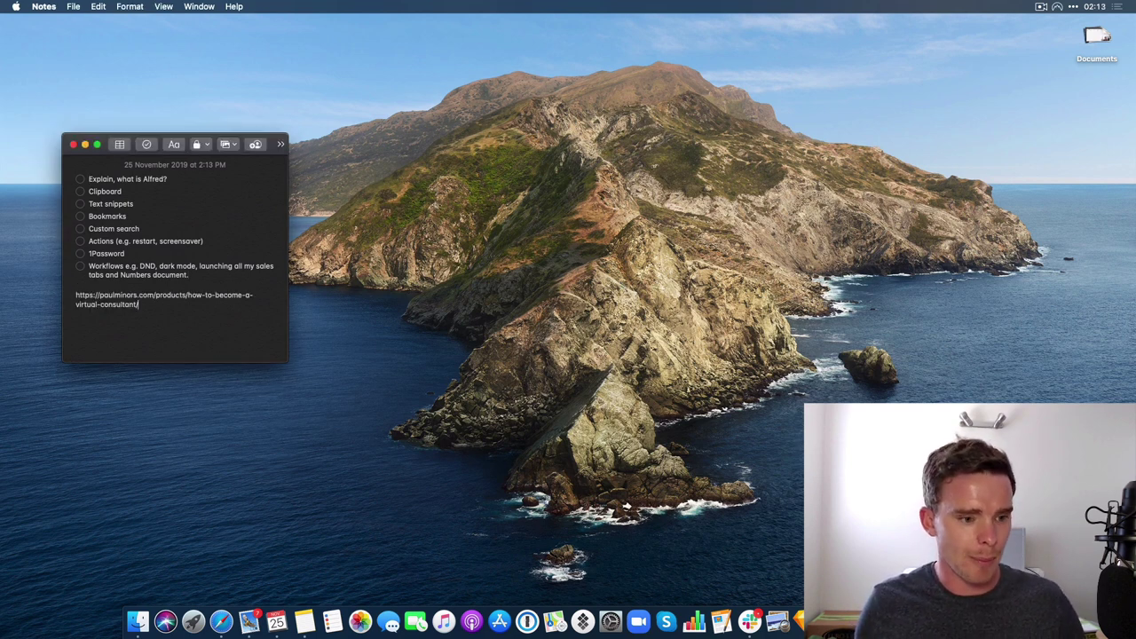
pyautogui.write('https://paulminors.com/products/how-to-become-a-virtual-consultant/')
pyautogui.press('super+BackSpace')
pyautogui.press('super+BackSpace')
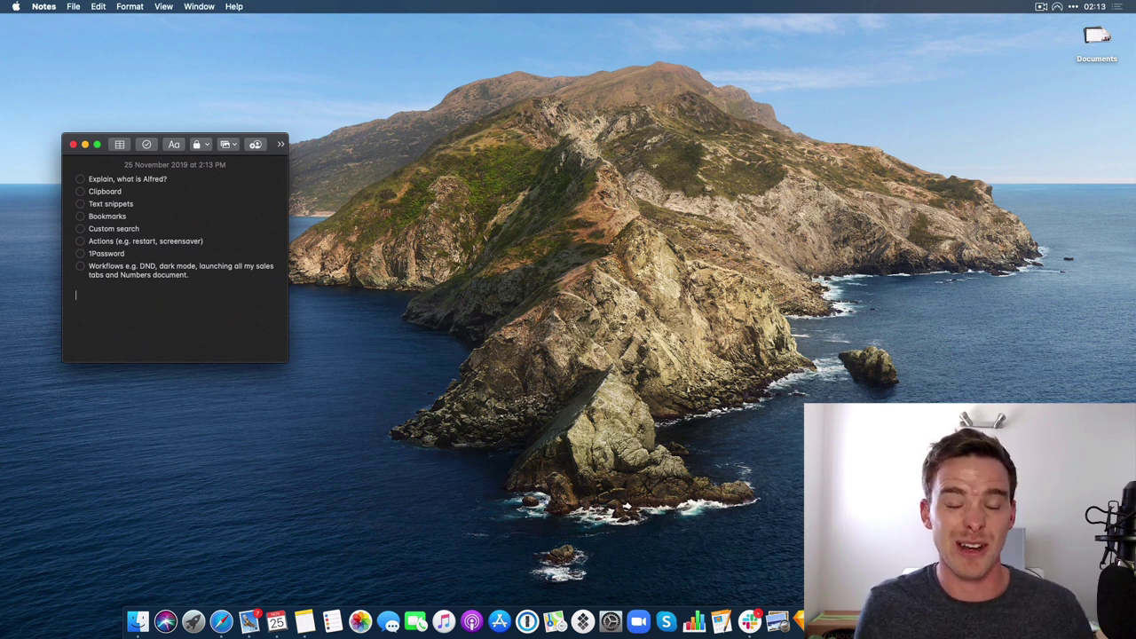
# View the clipboard history again and use the ;cal snippet to insert the Calendly link below the note's checklist.
pyautogui.press('alt+super+c')
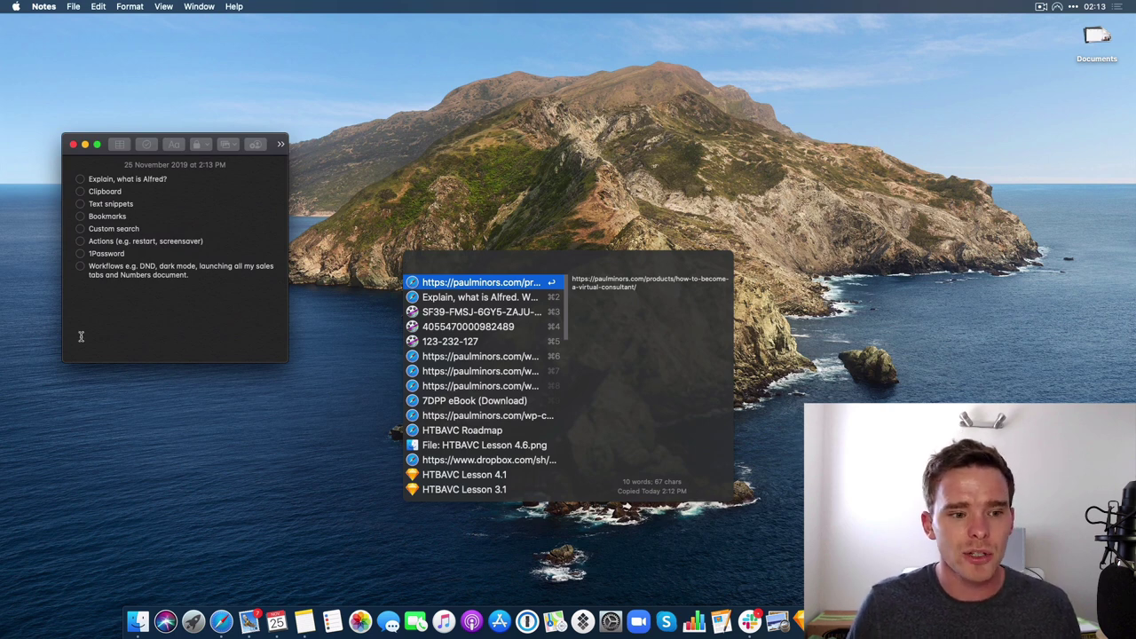
pyautogui.click(133, 306)
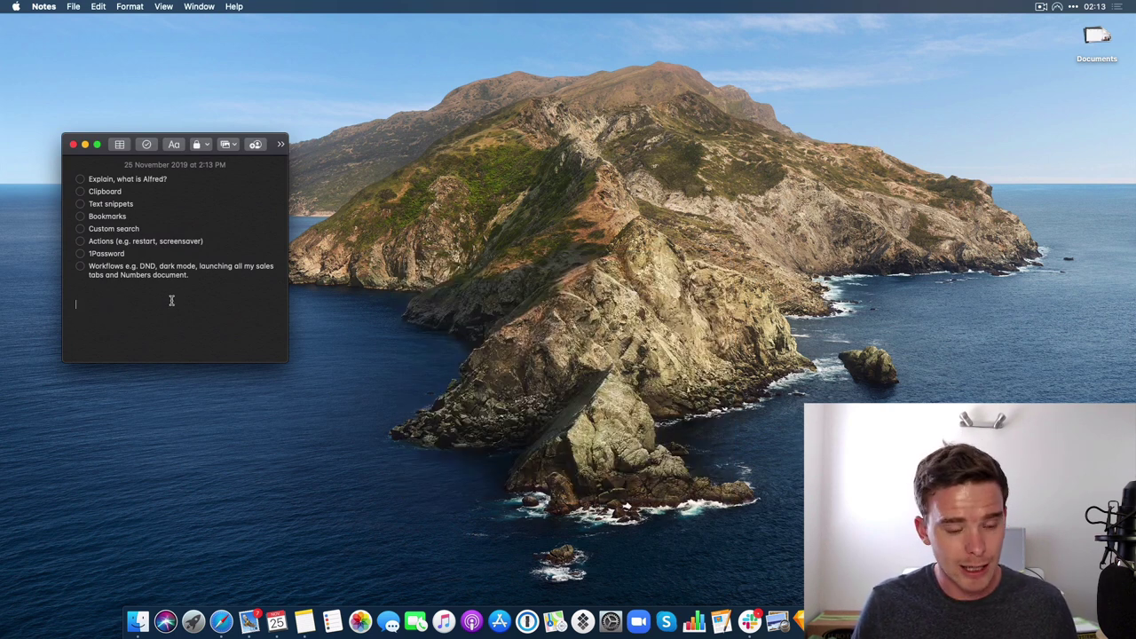
pyautogui.write(';c')
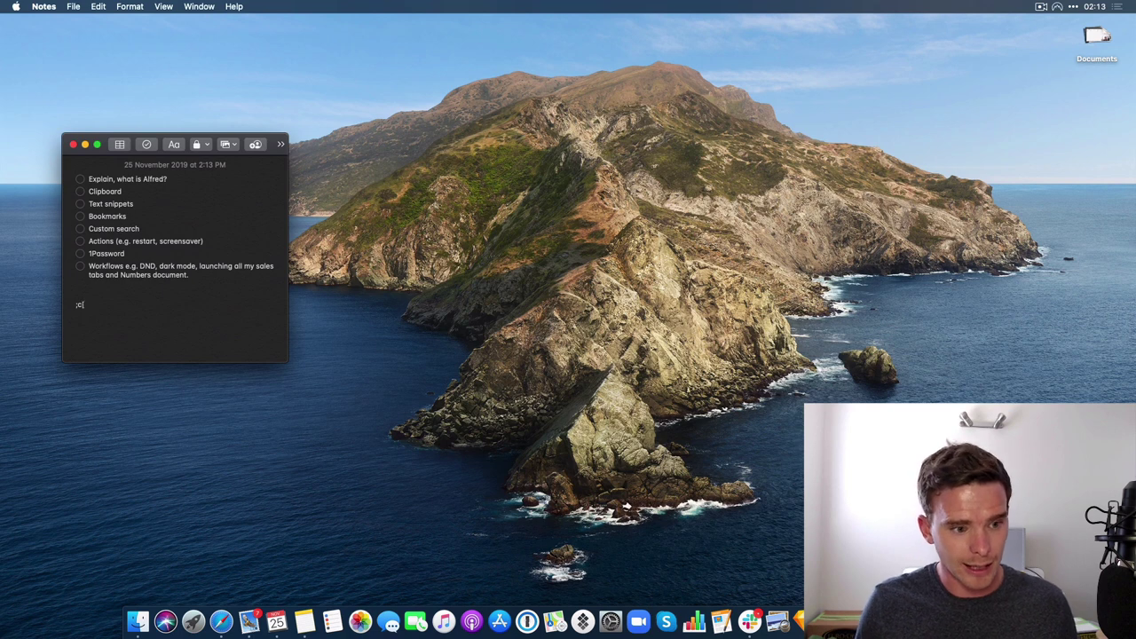
pyautogui.write('al')
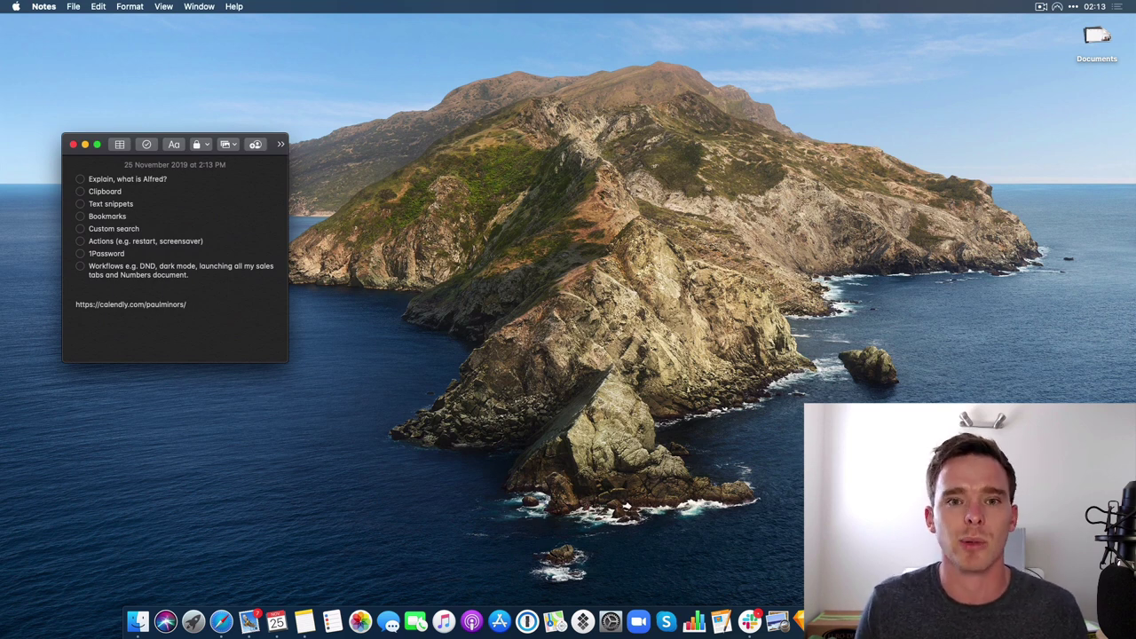
# Open the Snippets feature settings in Alfred Preferences to review the snippet collections, and quit the preferences.
pyautogui.hotkey('alt', 'space')
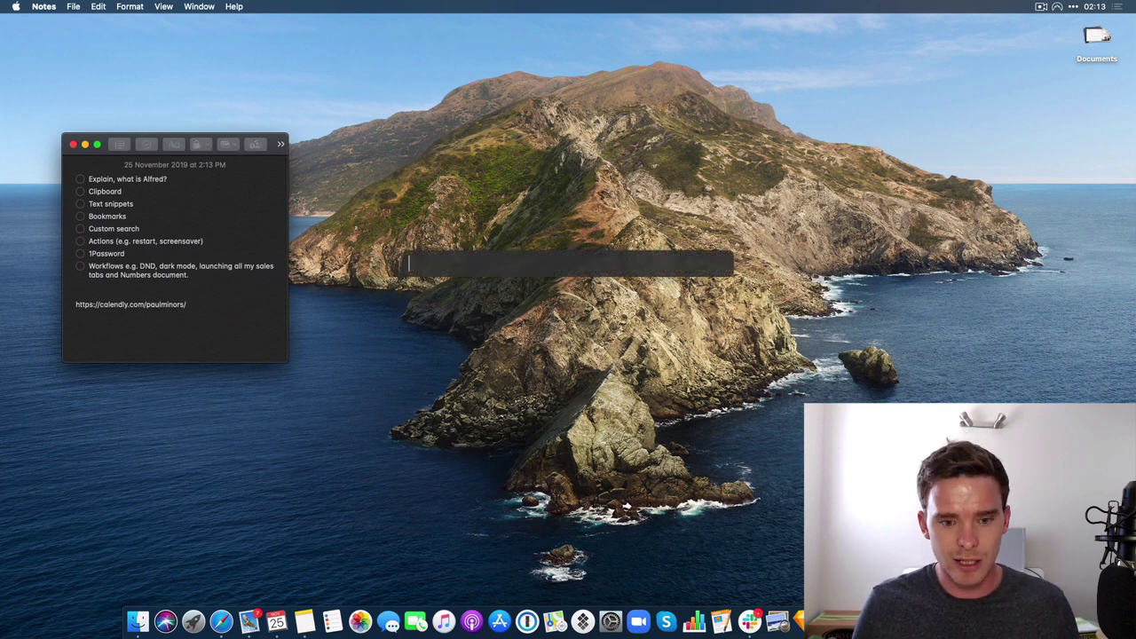
pyautogui.write('pre')
pyautogui.press('Return')
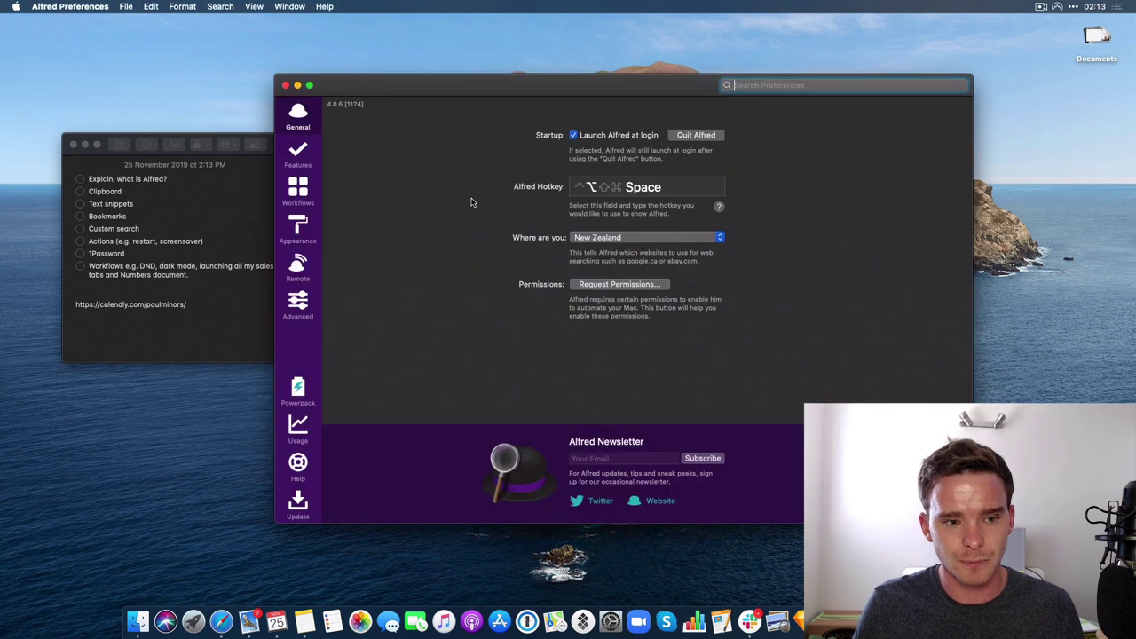
pyautogui.click(292, 153)
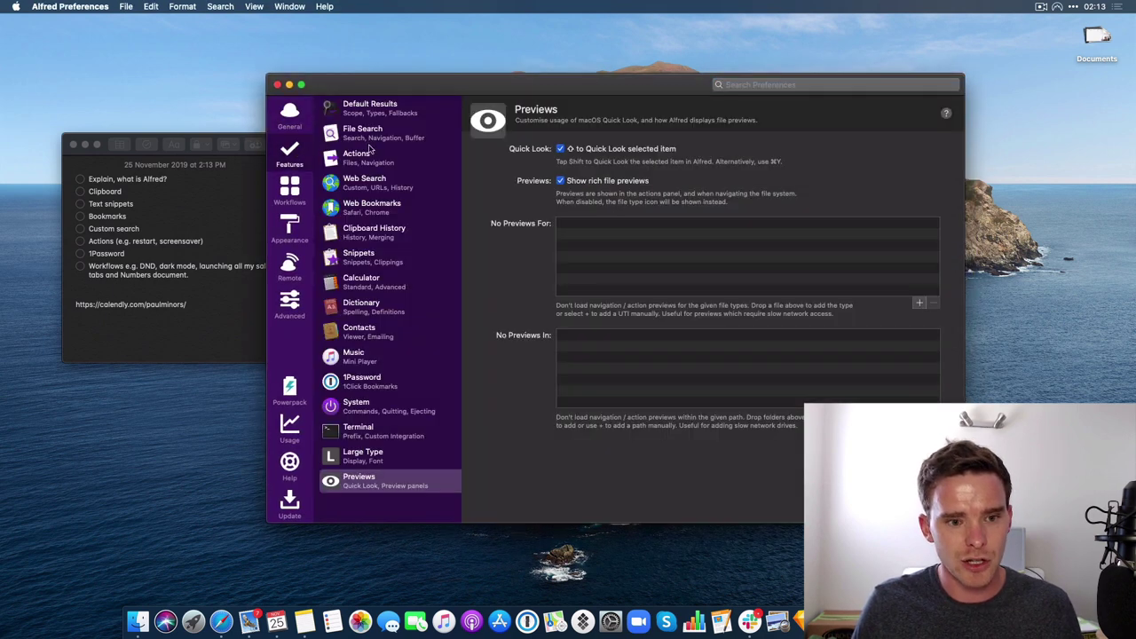
pyautogui.click(361, 259)
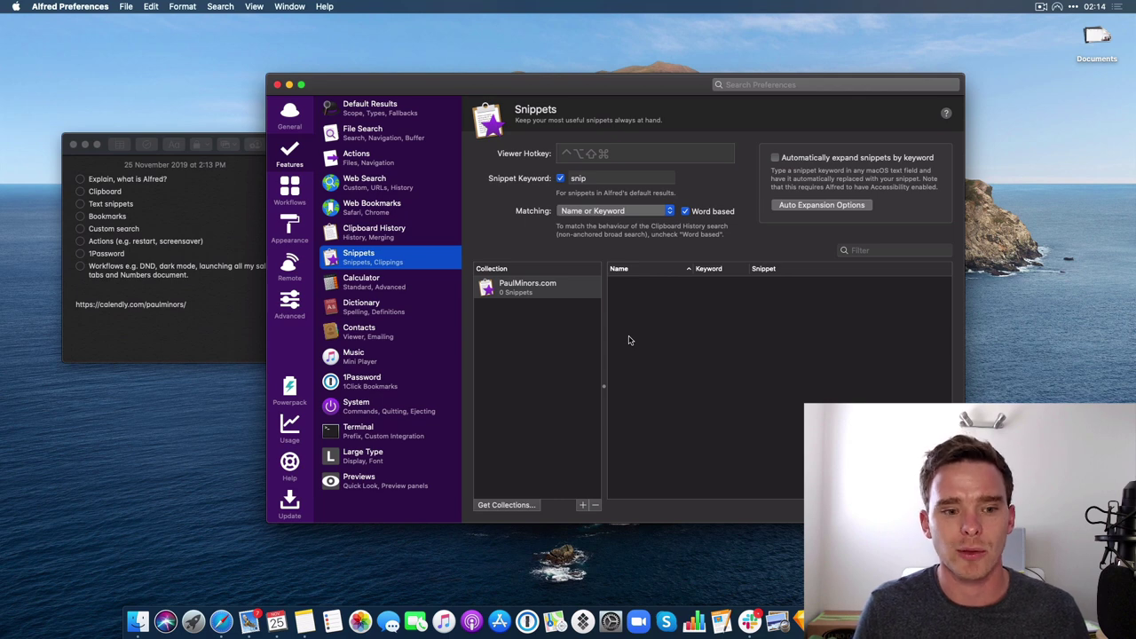
pyautogui.press('super+q')
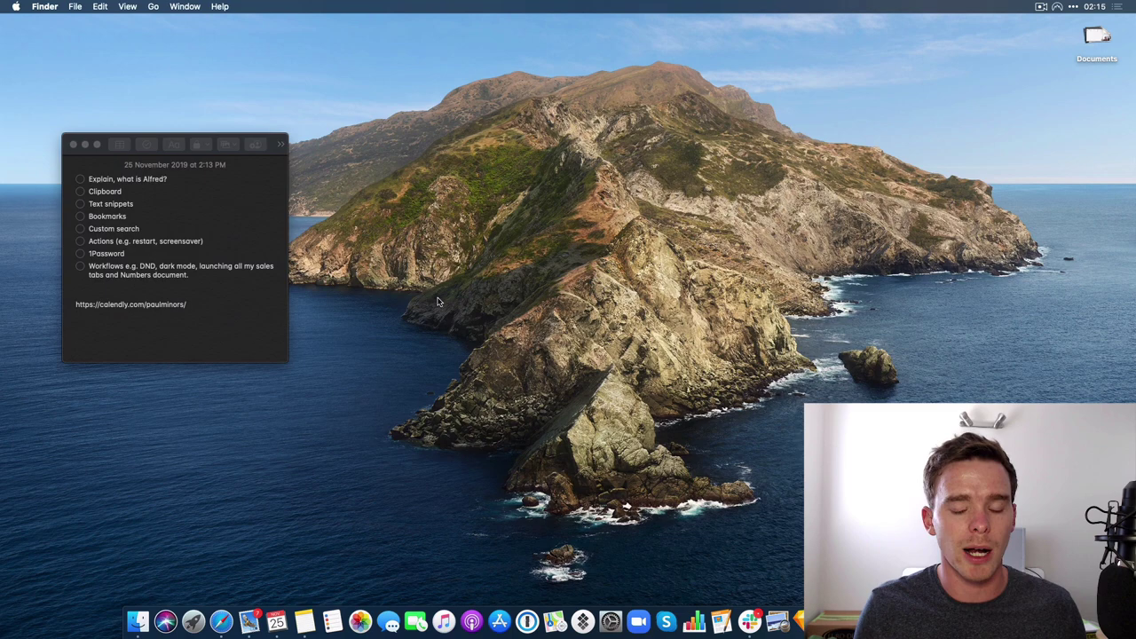
# Switch to Safari, view the bookmarks in the PaulMinors.com favourites folder, and return to the desktop.
pyautogui.press('super+Tab')
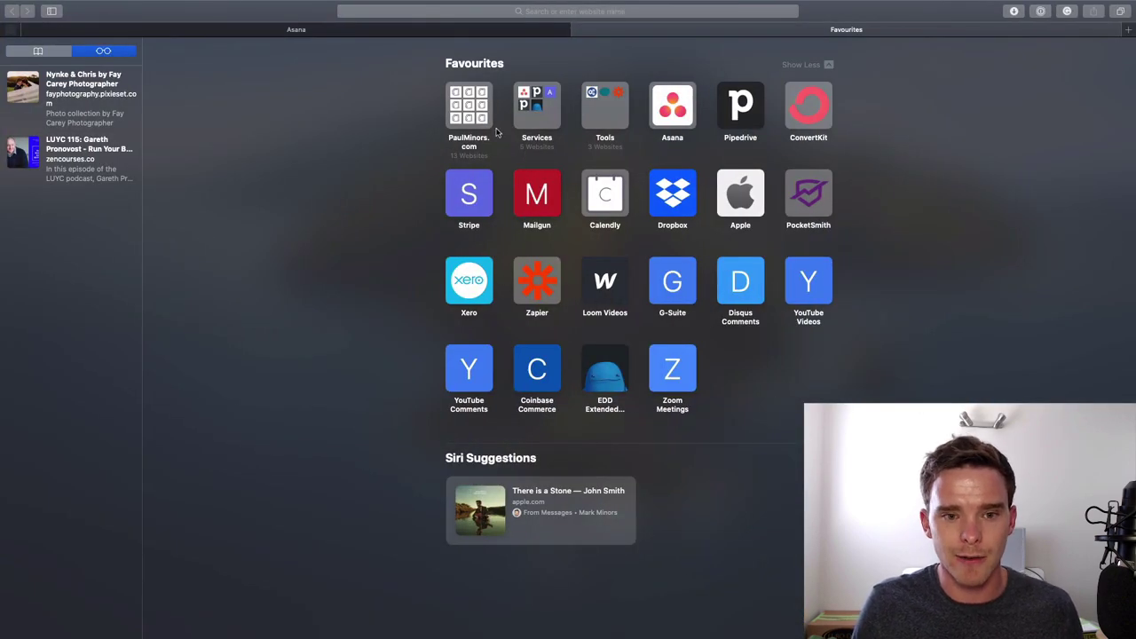
pyautogui.click(480, 121)
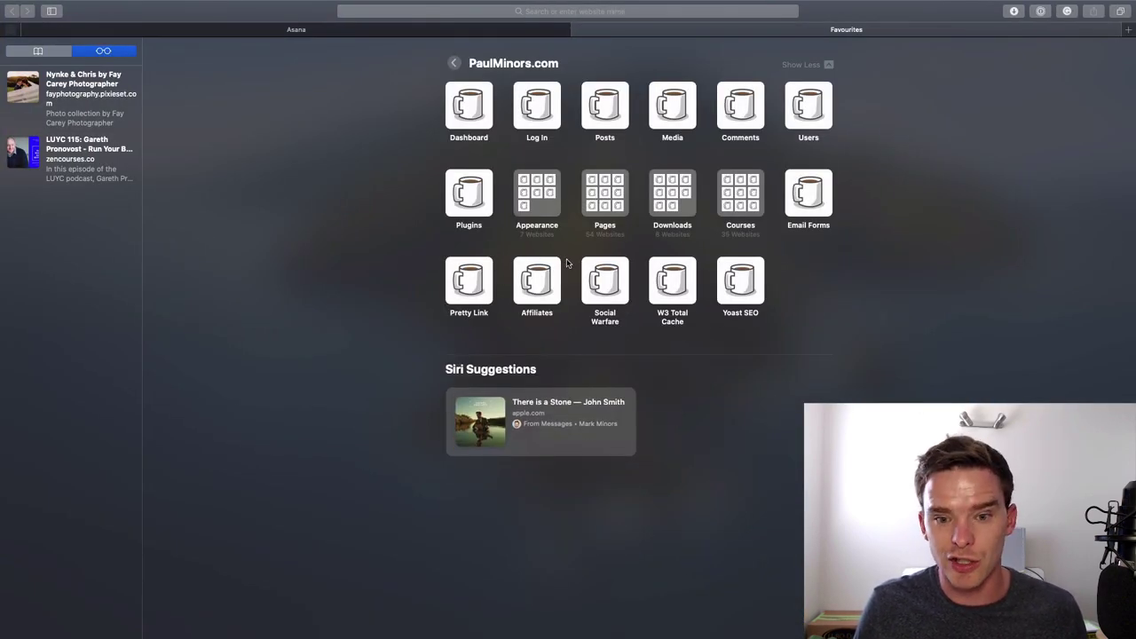
pyautogui.hotkey('ctrl', 'Left')
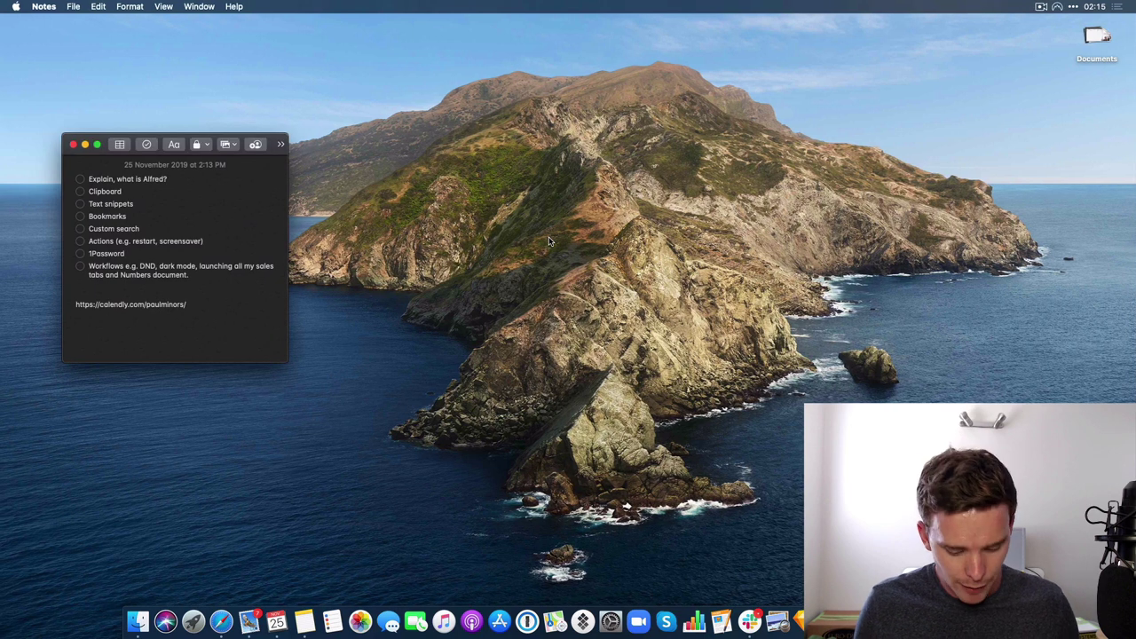
# Search the browser bookmarks in Alfred with "bb convert" and clear the search term, keeping the bb keyword.
pyautogui.hotkey('alt', 'space')
pyautogui.write('bb')
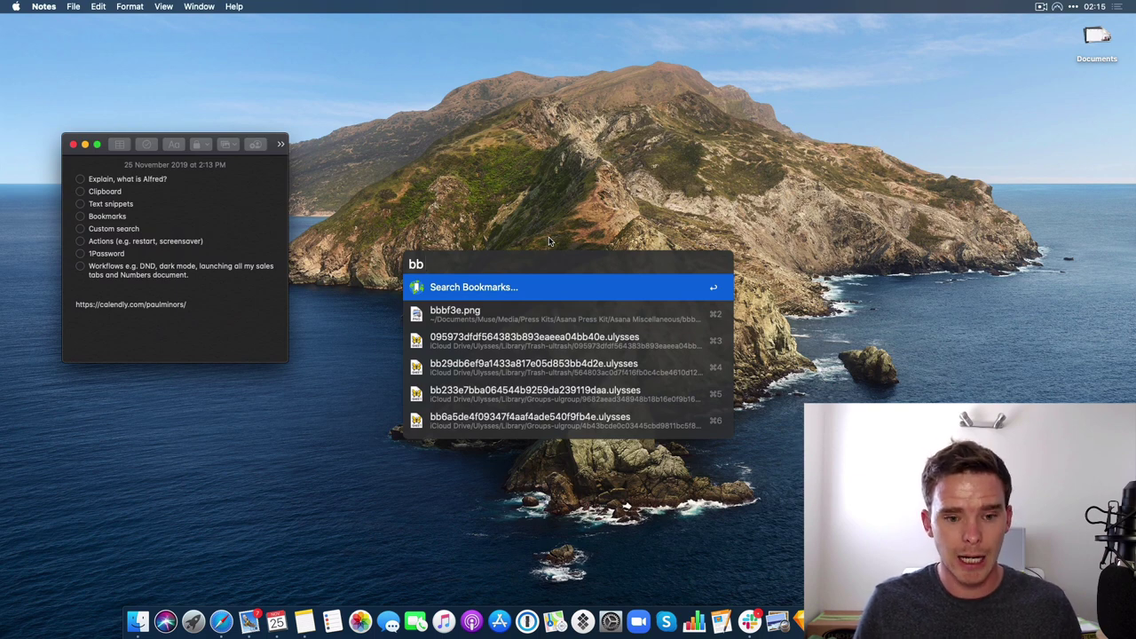
pyautogui.write(' convert')
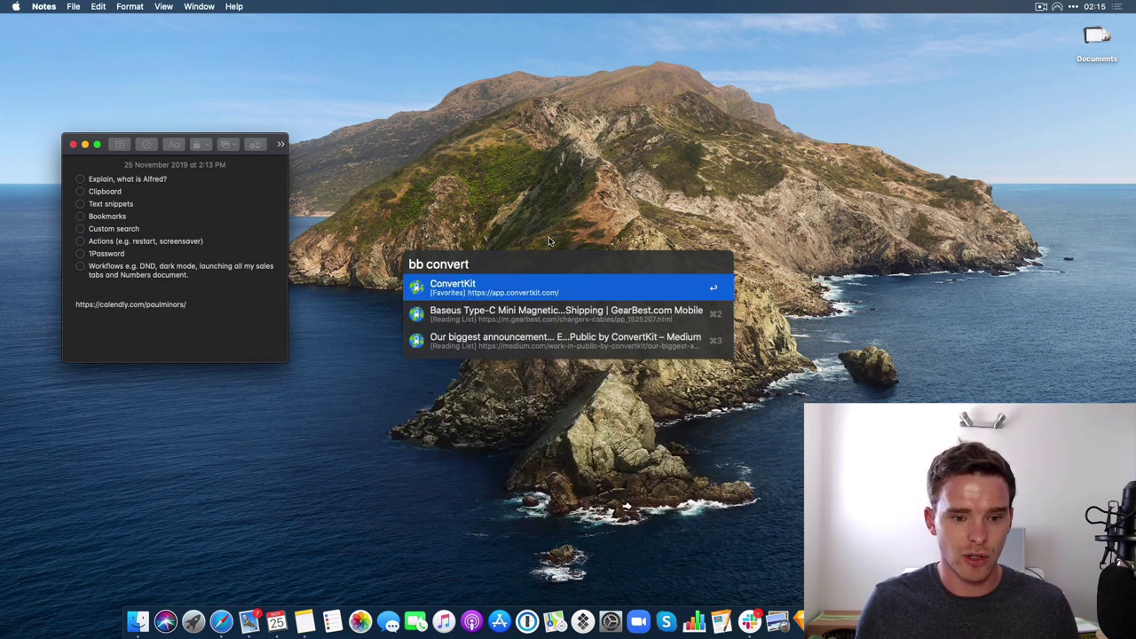
pyautogui.press('BackSpace')
pyautogui.press('BackSpace')
pyautogui.press('BackSpace')
pyautogui.press('BackSpace')
pyautogui.press('BackSpace')
pyautogui.press('BackSpace')
pyautogui.press('BackSpace')
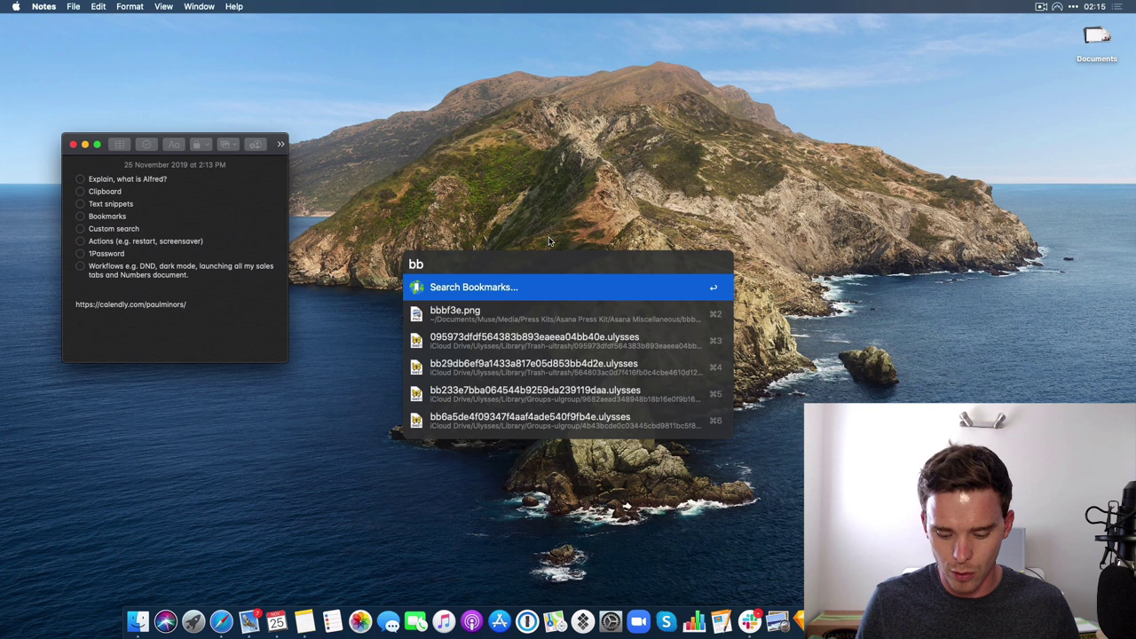
# Search the bookmarks for "ppt", open the PPT download's edit page from the results, and close it.
pyautogui.write('ppt')
pyautogui.press('Down')
pyautogui.press('Down')
pyautogui.press('Down')
pyautogui.press('Down')
pyautogui.press('Down')
pyautogui.press('Down')
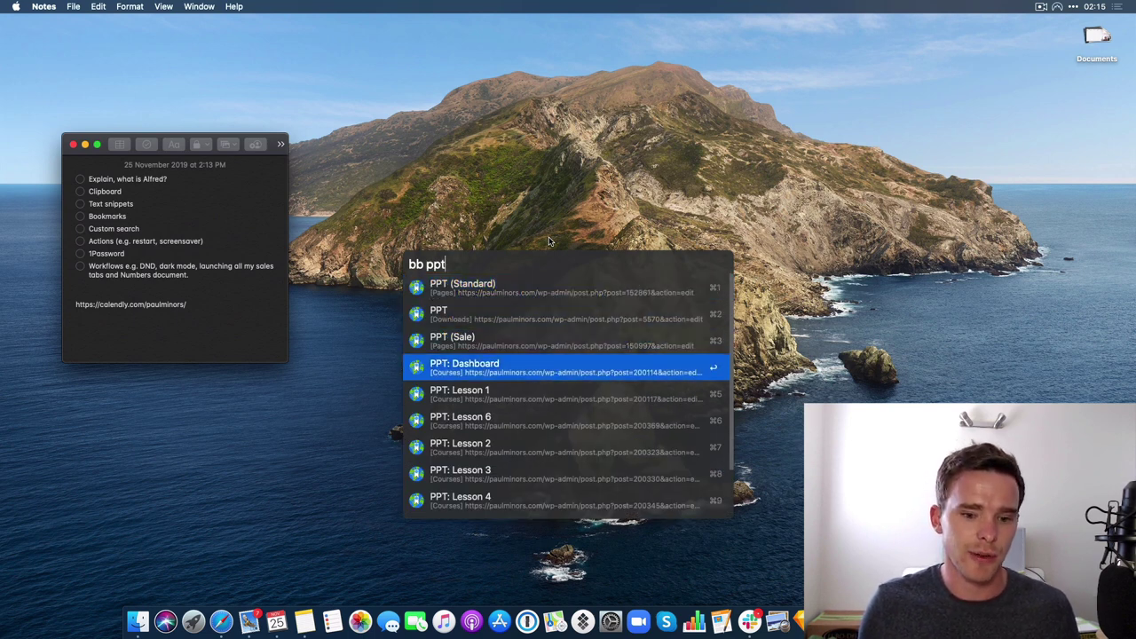
pyautogui.press('Down')
pyautogui.press('Up')
pyautogui.press('Up')
pyautogui.press('Up')
pyautogui.press('Up')
pyautogui.press('Up')
pyautogui.press('Up')
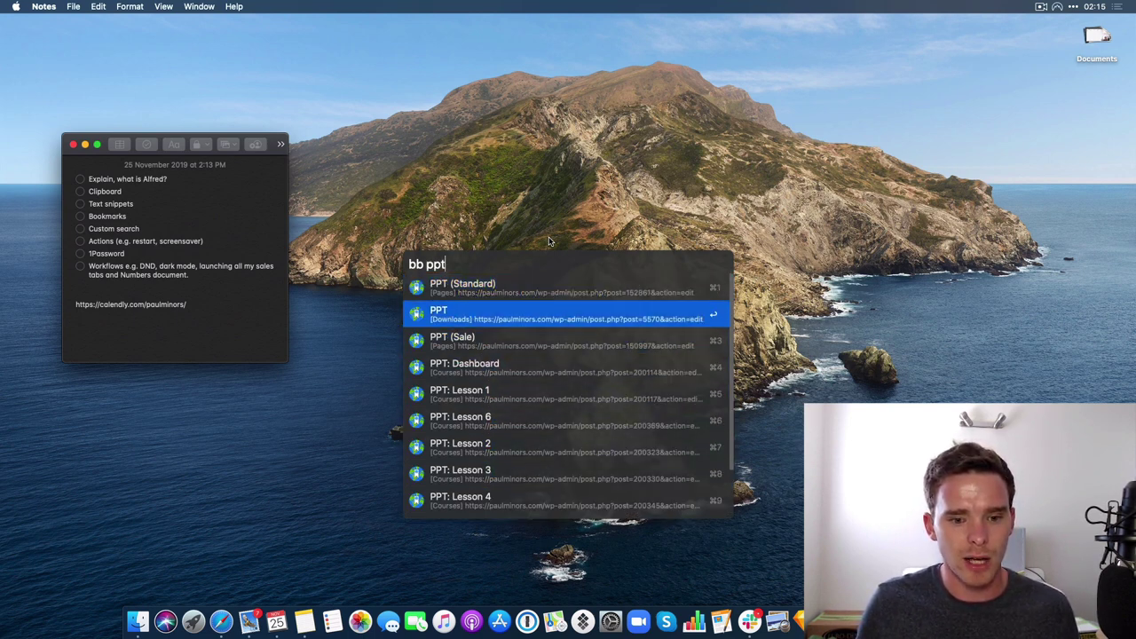
pyautogui.press('Down')
pyautogui.press('Down')
pyautogui.press('Down')
pyautogui.press('Up')
pyautogui.press('Up')
pyautogui.press('Up')
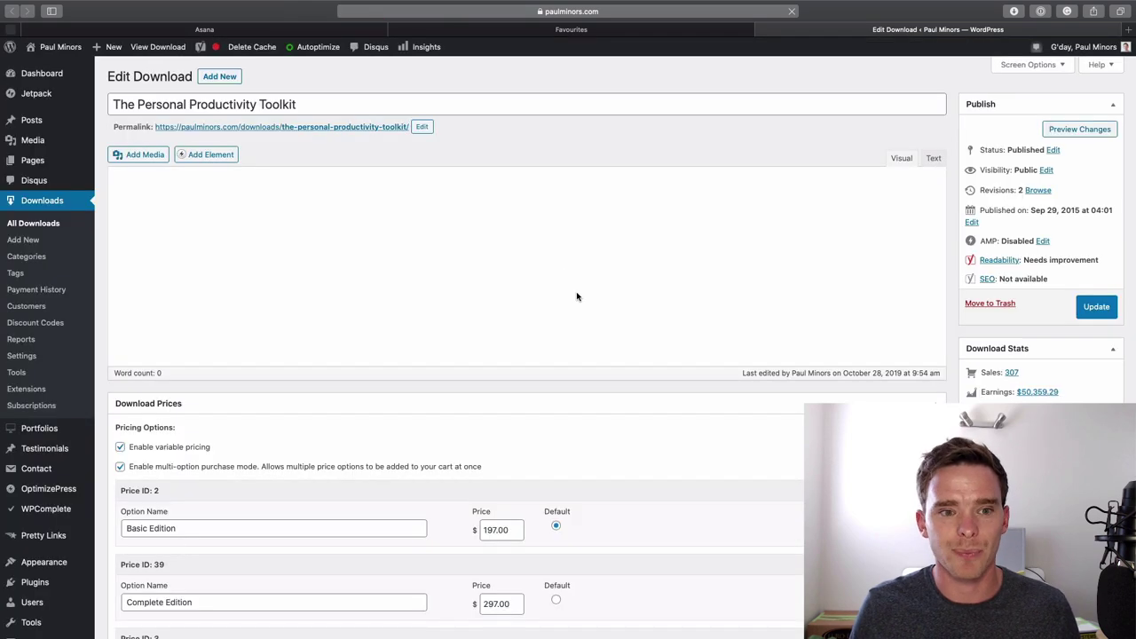
pyautogui.press('super+w')
pyautogui.press('super+q')
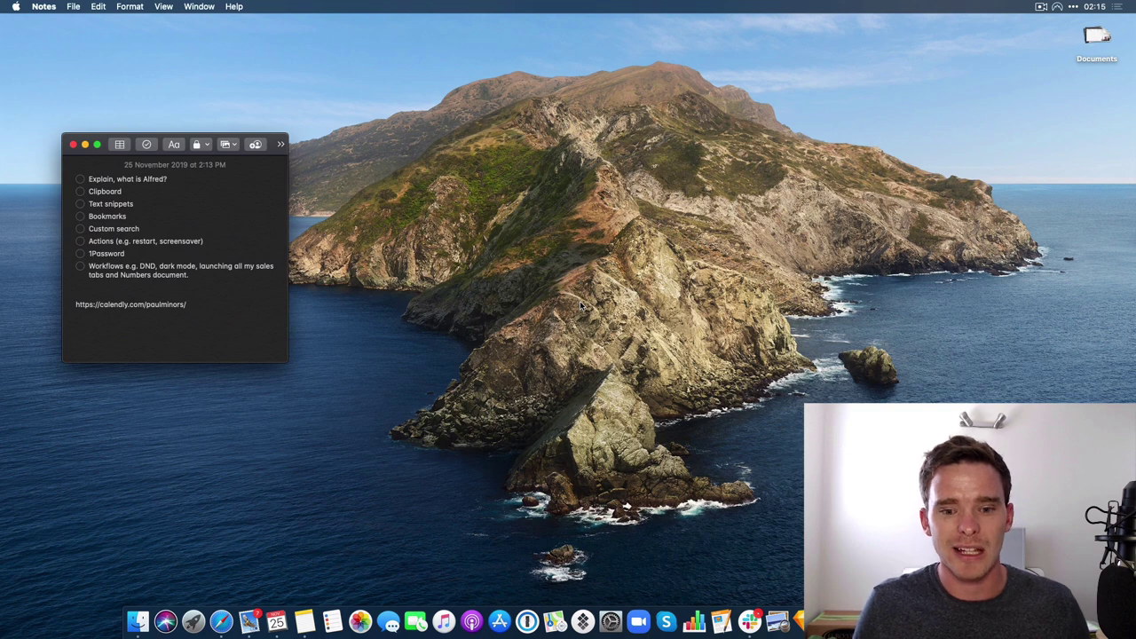
pyautogui.press('super+space')
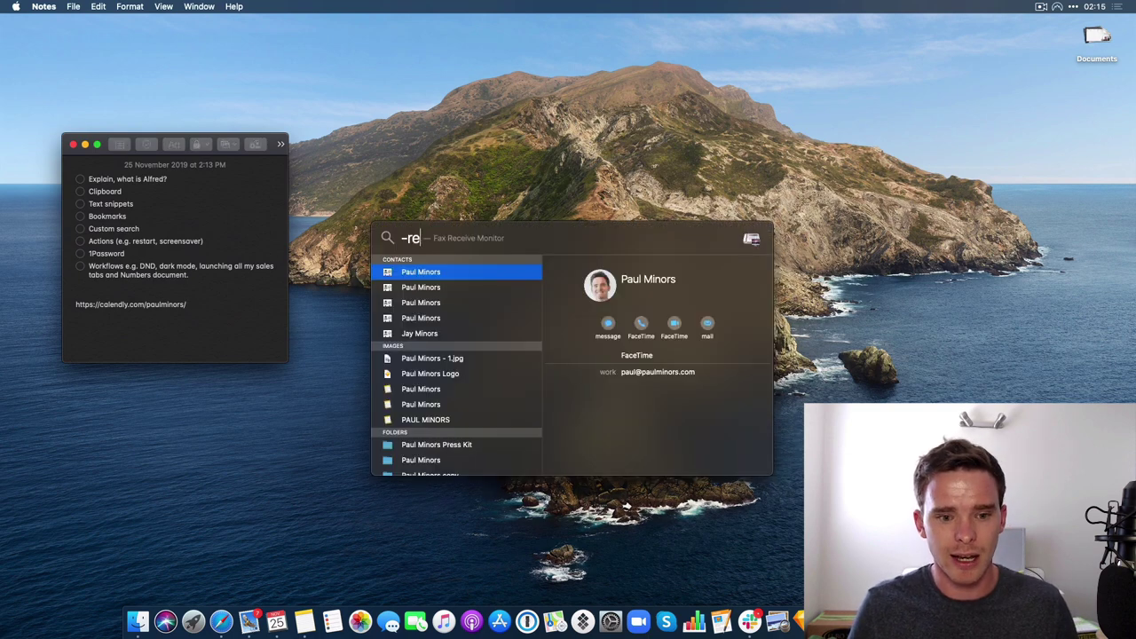
pyautogui.press('BackSpace')
pyautogui.press('BackSpace')
pyautogui.press('Escape')
# Open Alfred's preferences by searching for "pref" and show the Web Search feature settings.
pyautogui.hotkey('alt', 'space')
pyautogui.write('pref')
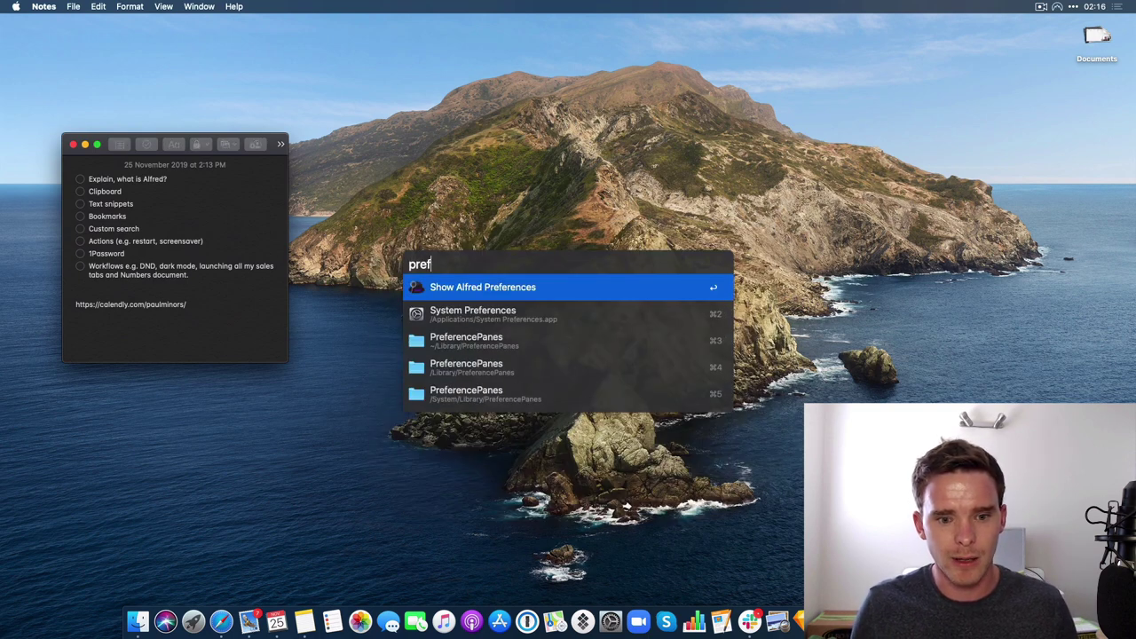
pyautogui.press('Return')
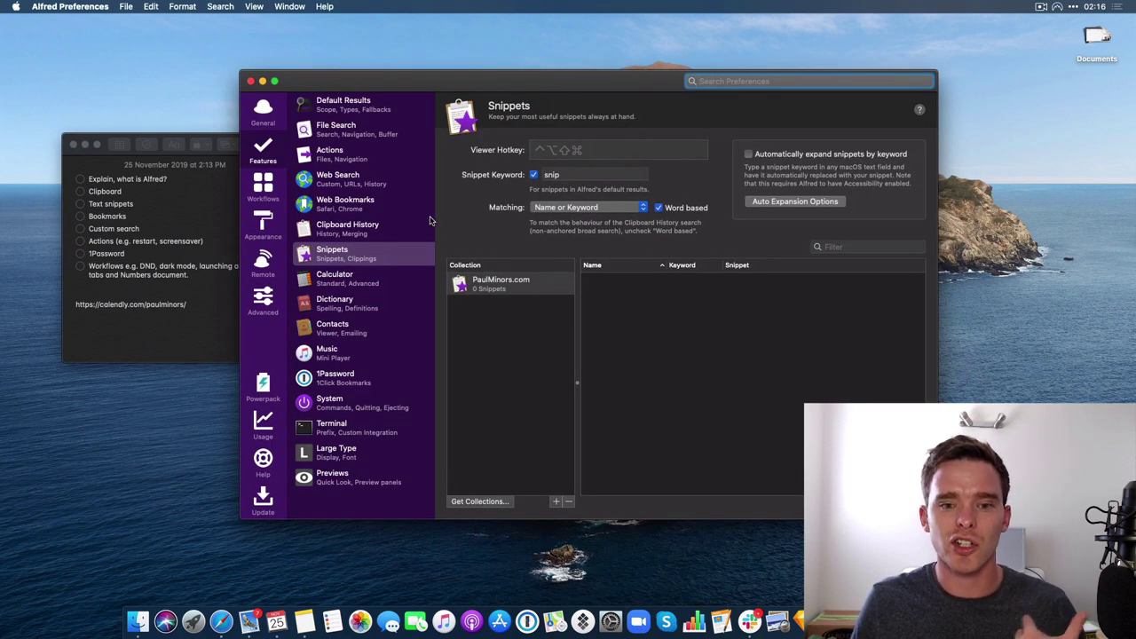
pyautogui.click(405, 189)
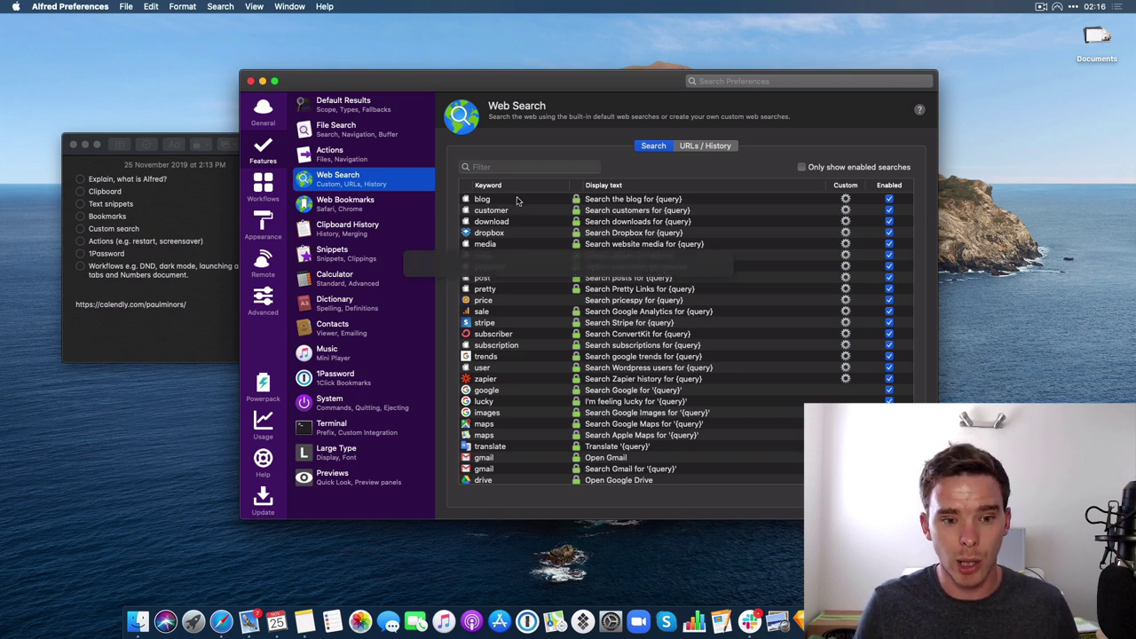
# Search the blog for "time blocking" using Alfred's blog keyword, and inspect the full URL of the results page.
pyautogui.write('bl')
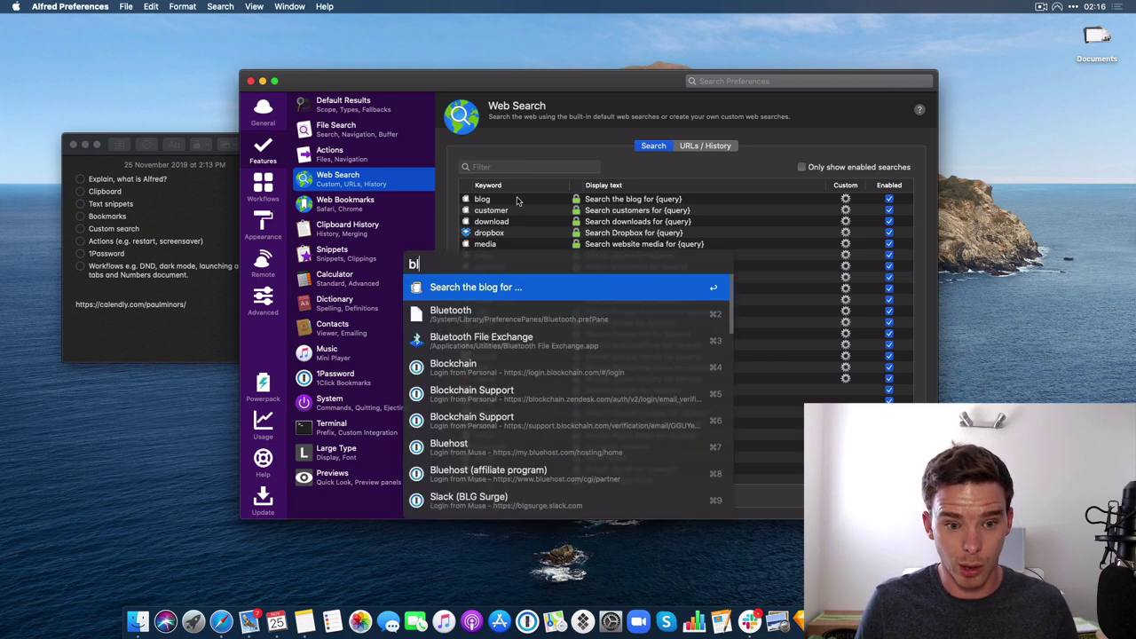
pyautogui.write('og time blocking')
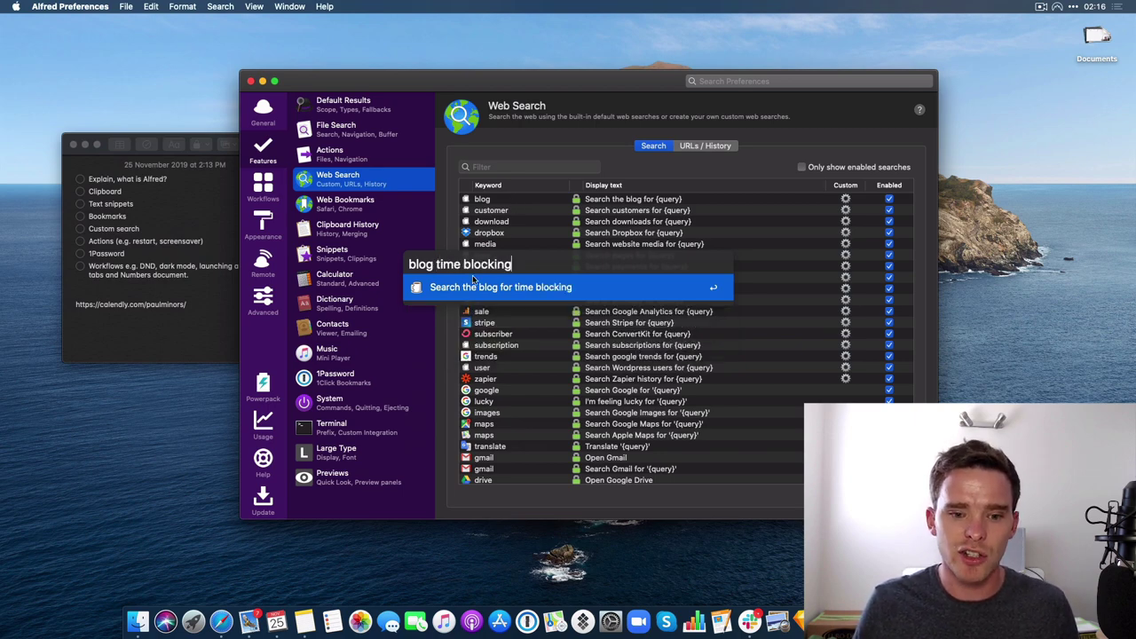
pyautogui.press('Return')
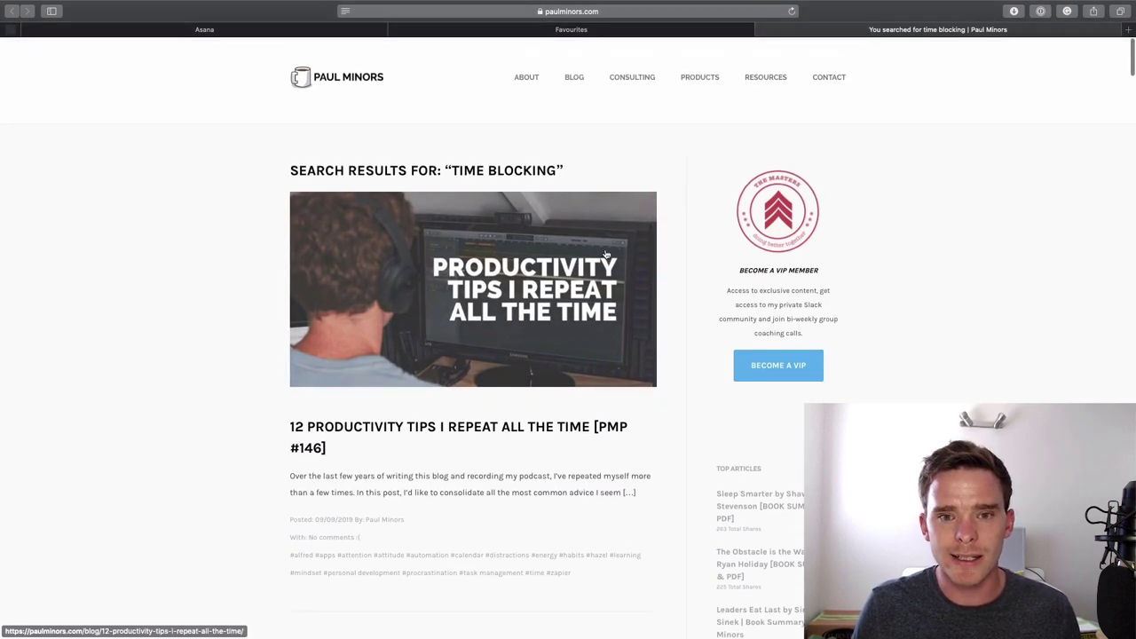
pyautogui.click(635, 20)
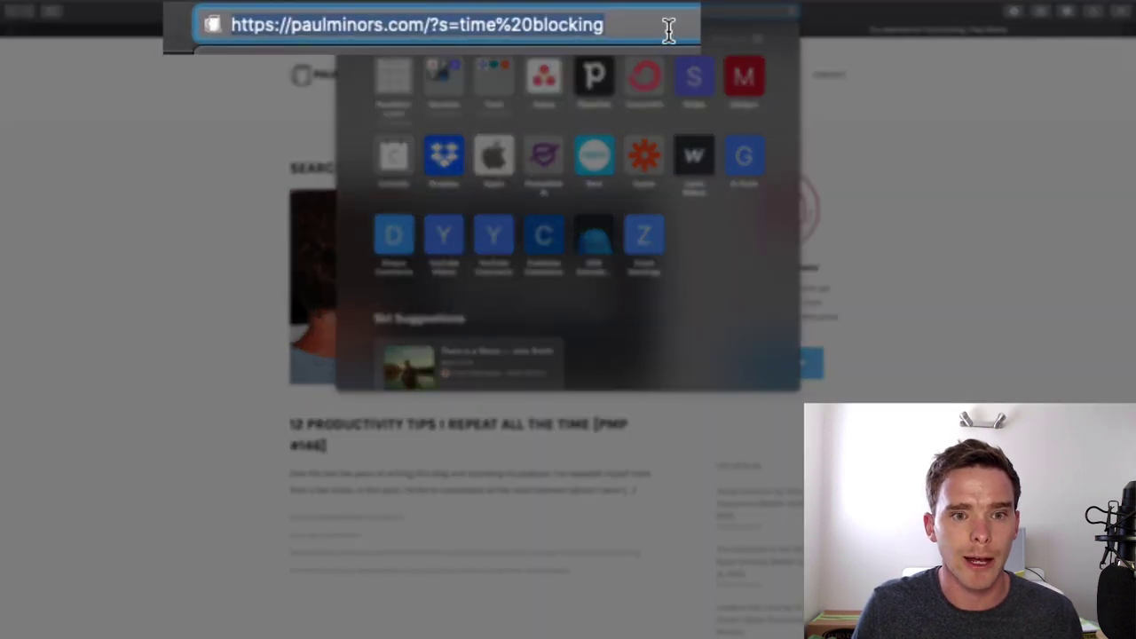
pyautogui.press('Escape')
# Run a search for "test" from the website's own "What do you need help with?" field.
pyautogui.scroll(-1, 736, 356)
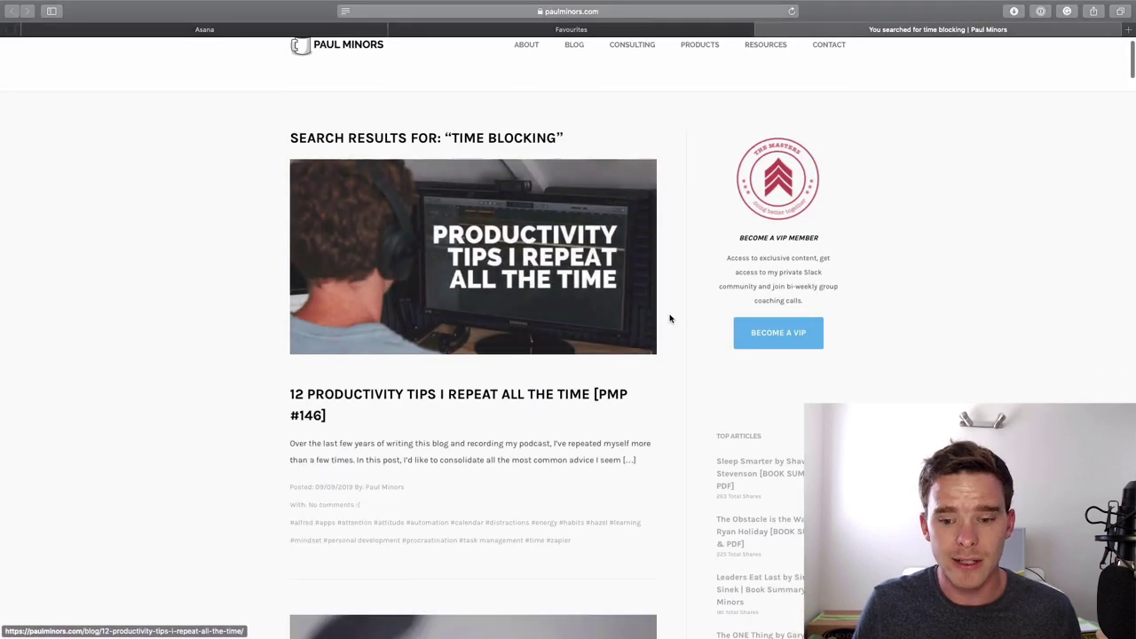
pyautogui.scroll(-8, 668, 317)
pyautogui.scroll(-4, 667, 318)
pyautogui.click(798, 393)
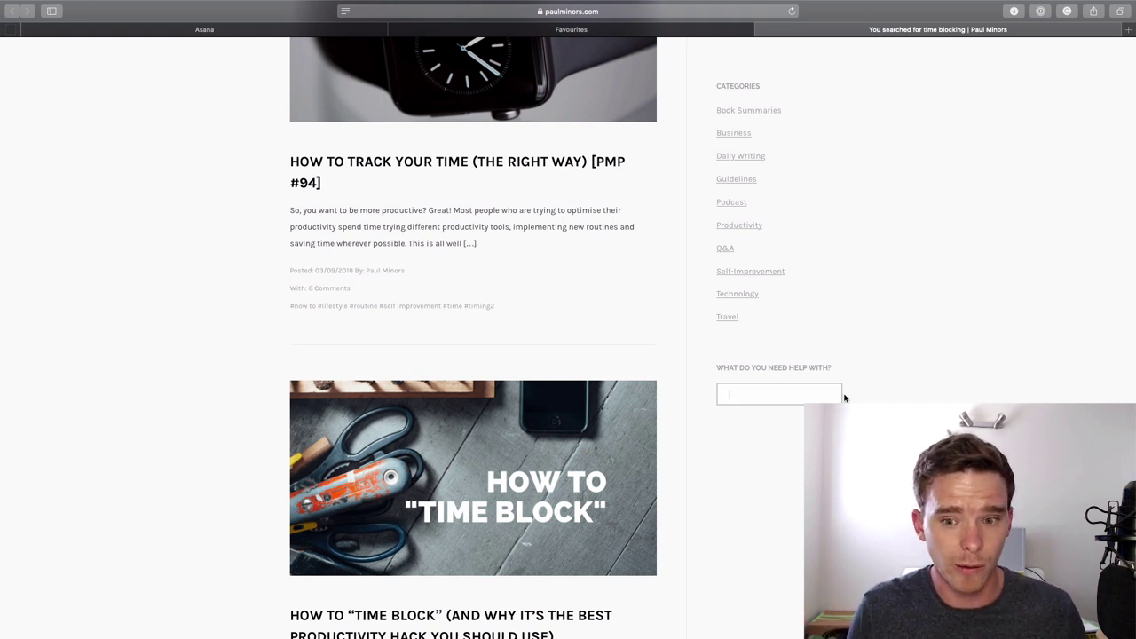
pyautogui.write('test')
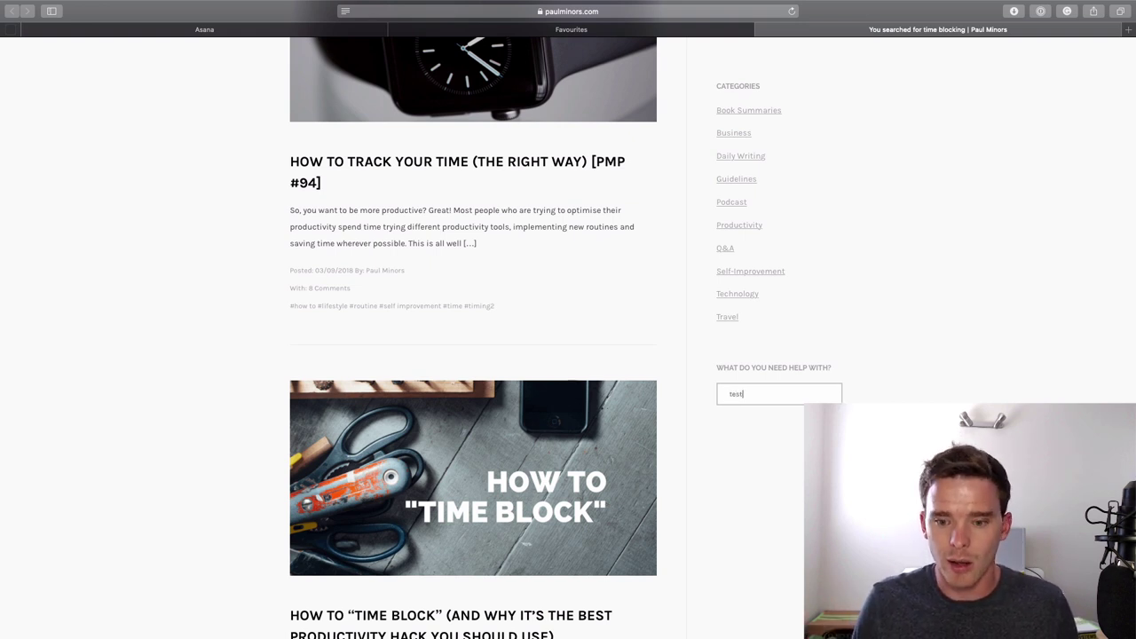
pyautogui.press('Return')
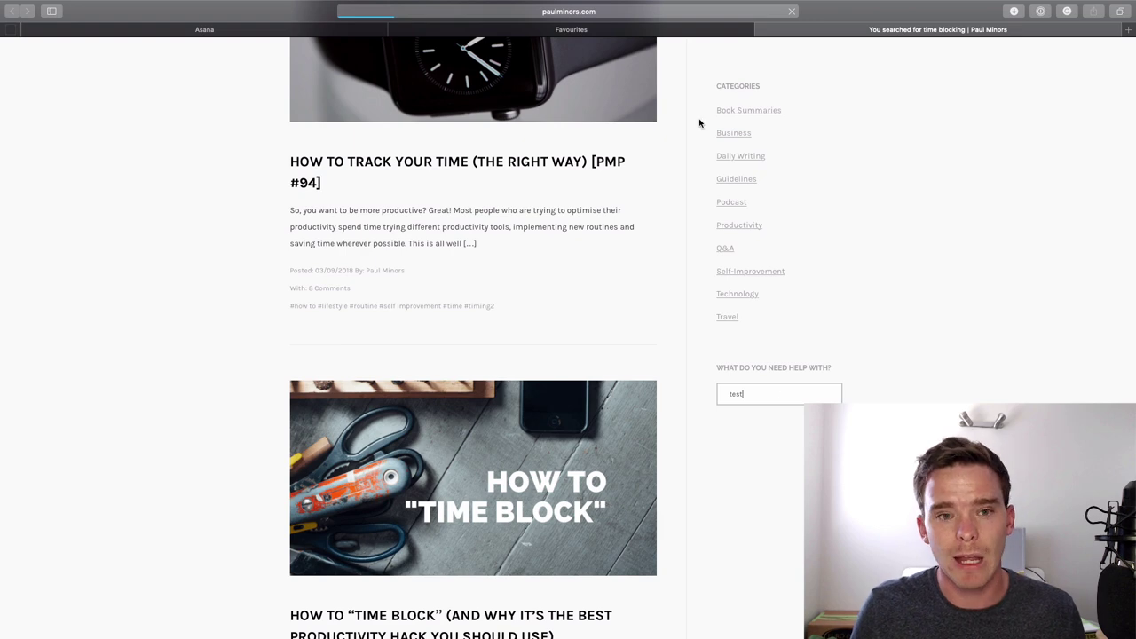
# Show the full URL of the test results page and highlight the search term at its end.
pyautogui.click(545, 13)
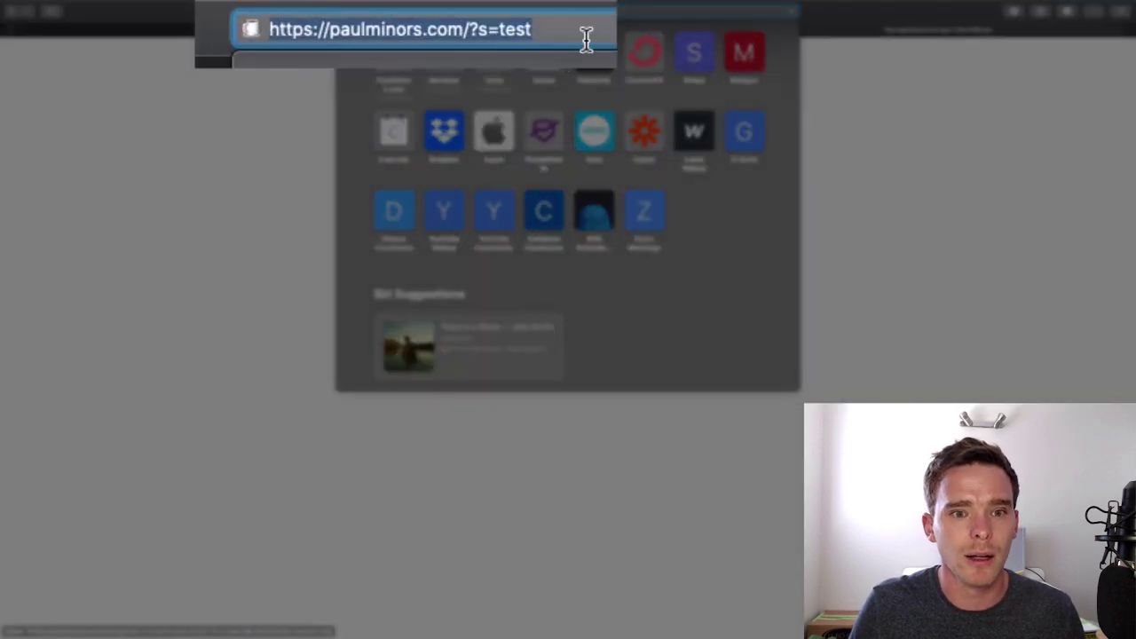
pyautogui.press('Right')
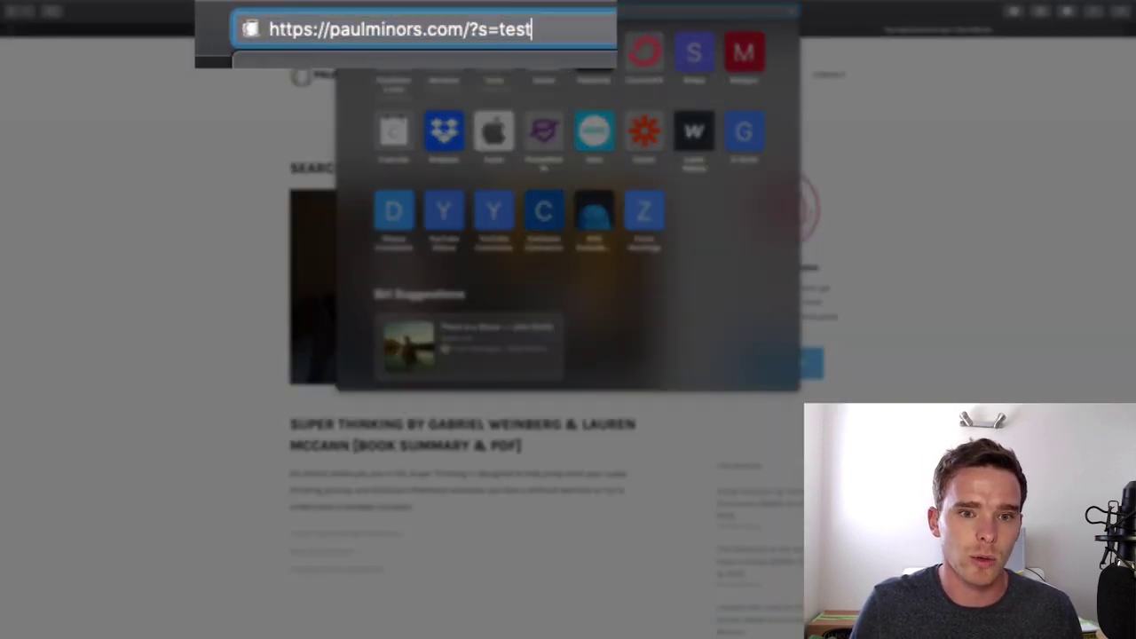
pyautogui.moveTo(498, 29); pyautogui.dragTo(538, 31)
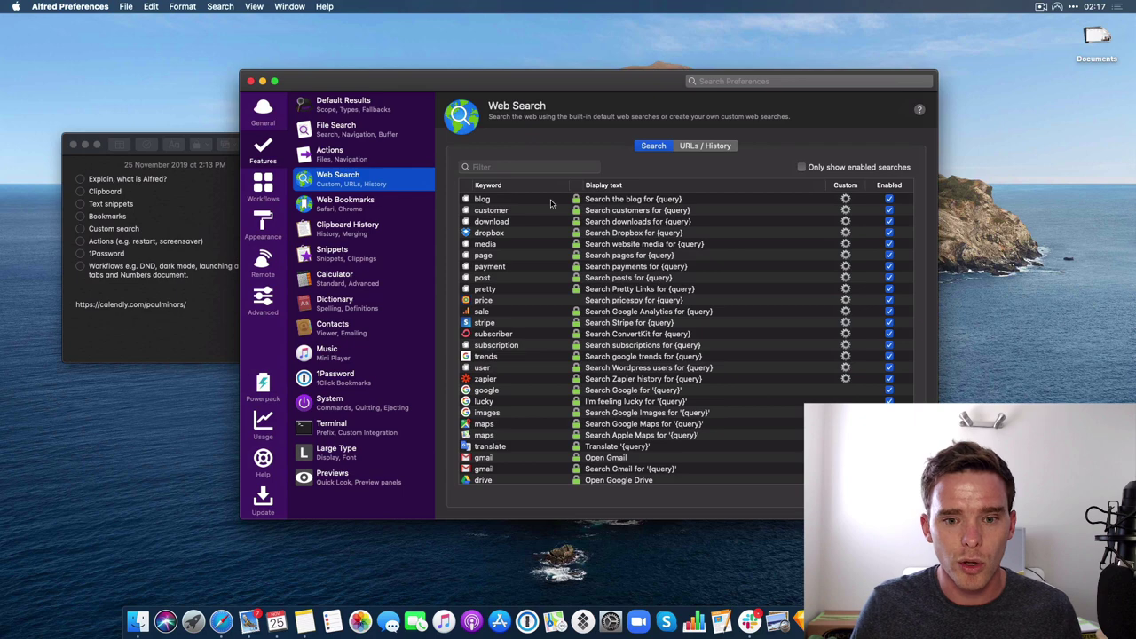
# Open the custom blog search in Alfred's Web Search settings and highlight the {query} placeholder in its search URL.
pyautogui.click(572, 201)
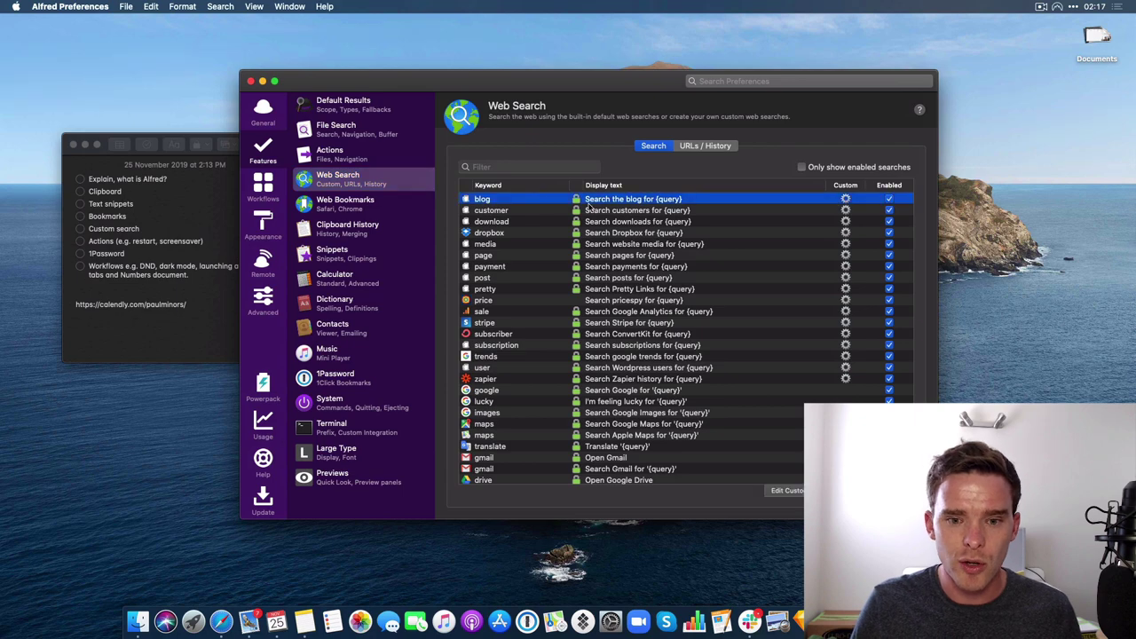
pyautogui.doubleClick(736, 199)
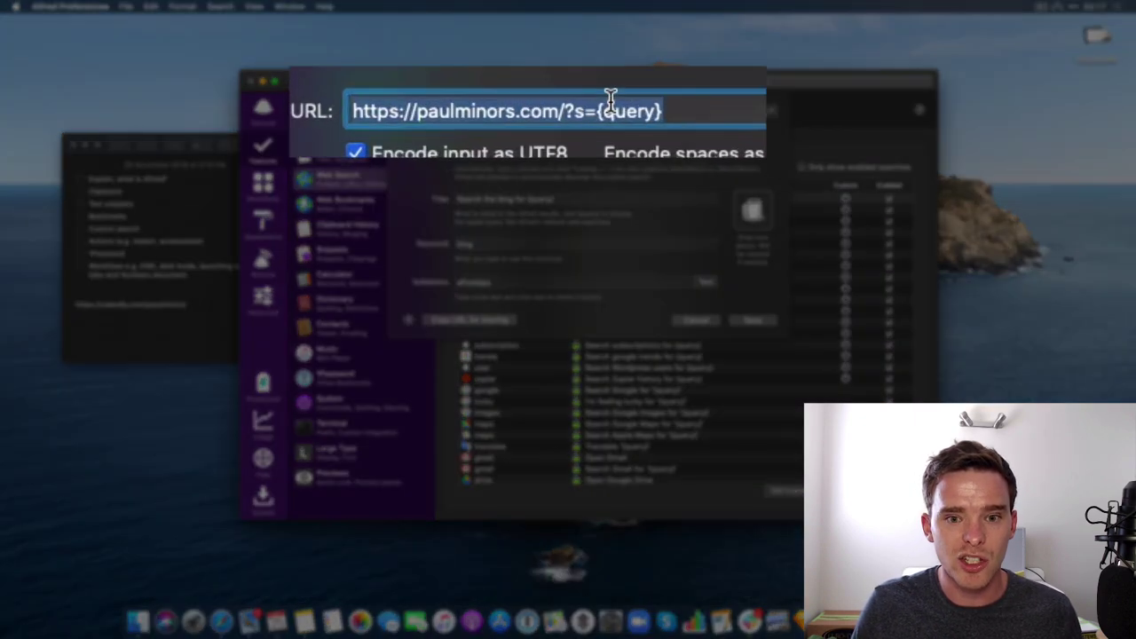
pyautogui.click(559, 112)
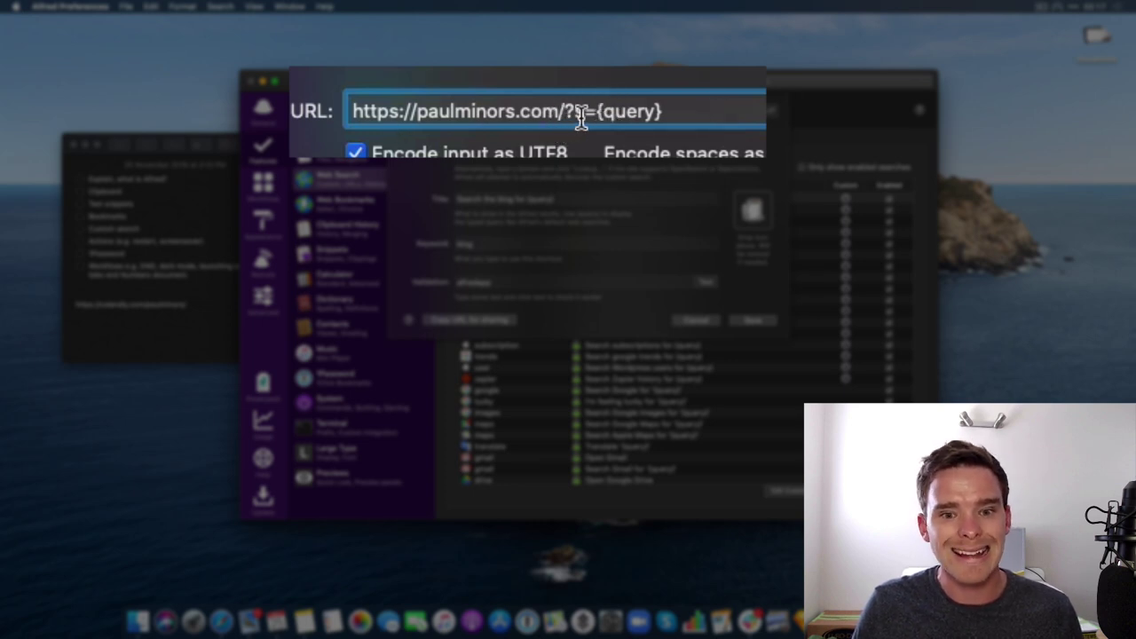
pyautogui.moveTo(598, 111); pyautogui.dragTo(707, 109)
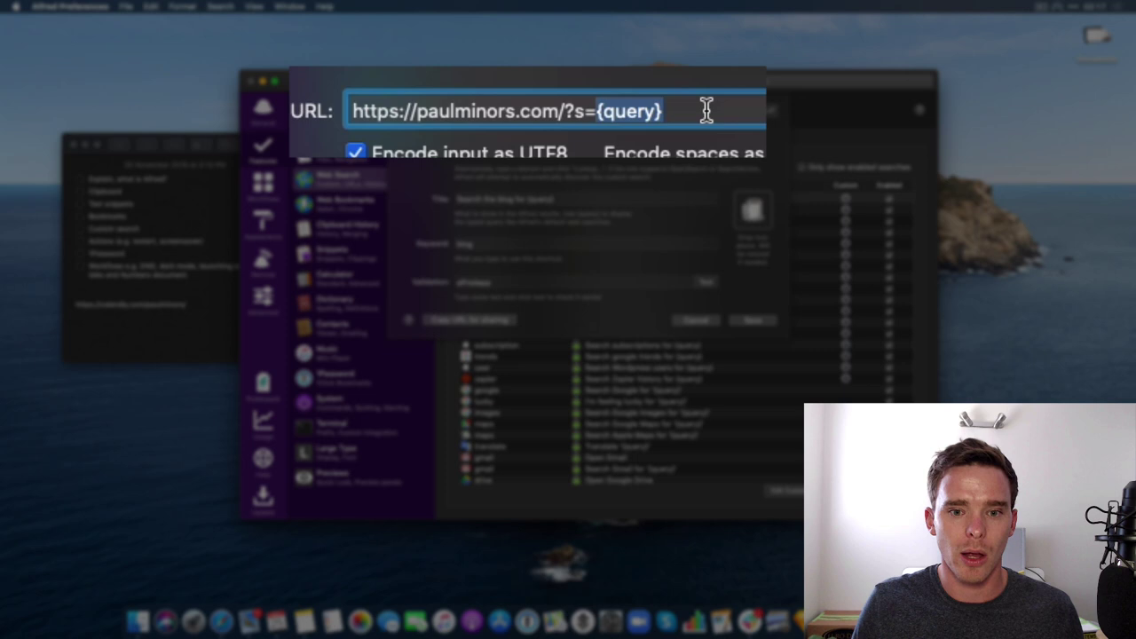
pyautogui.click(685, 111)
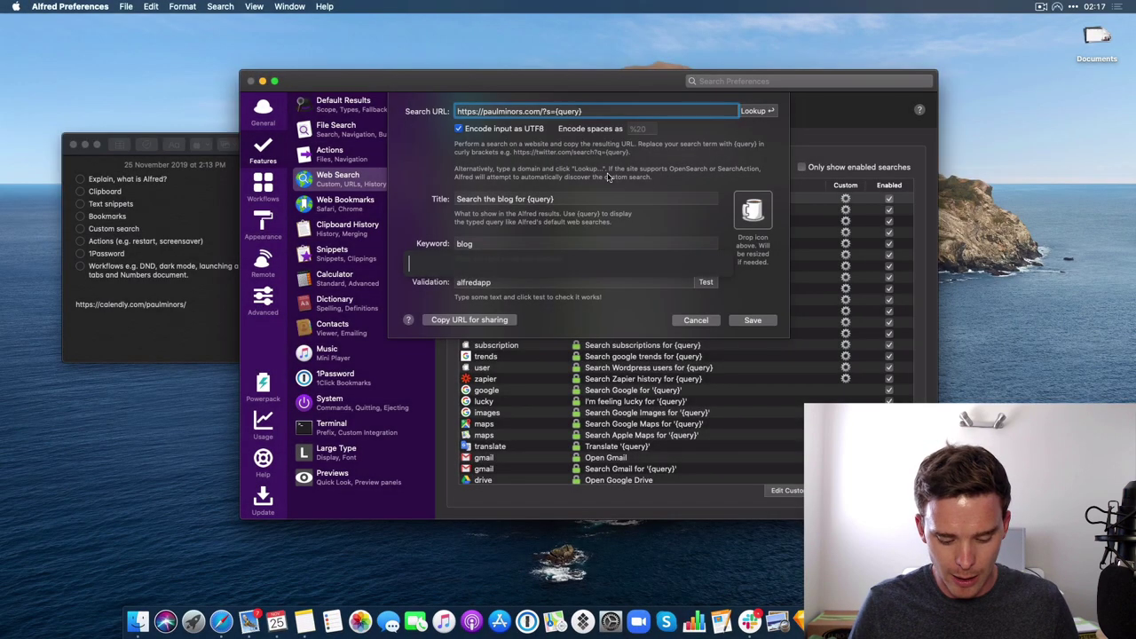
# Preview the custom search by entering "blog test" in Alfred without running it, and close the search editor unchanged.
pyautogui.hotkey('alt', 'space')
pyautogui.write('blog test')
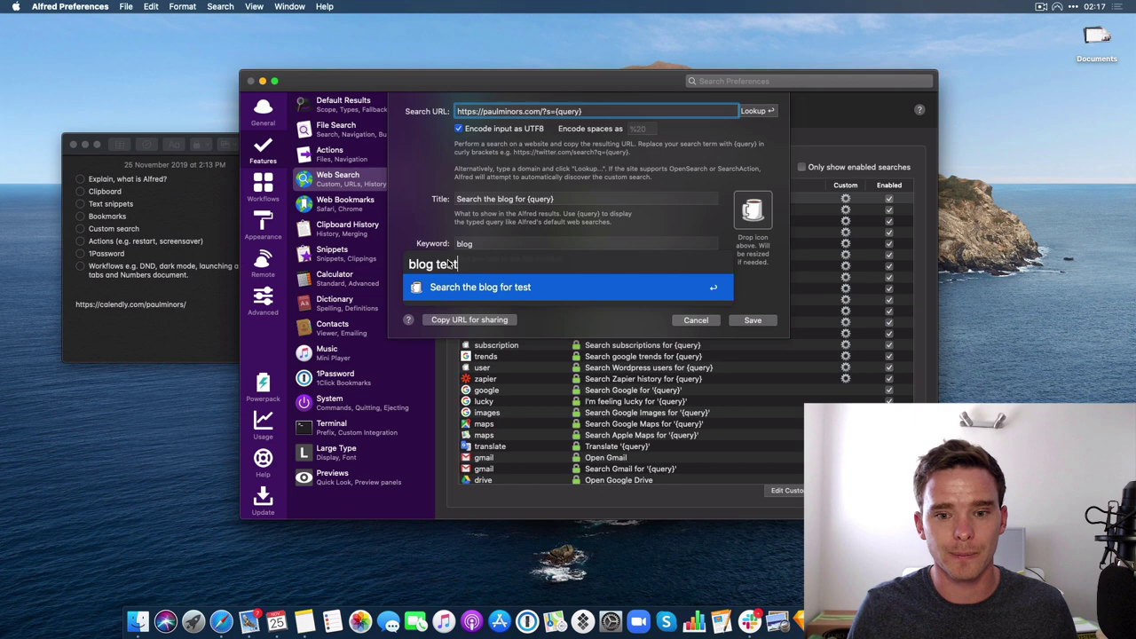
pyautogui.press('Escape')
pyautogui.press('Escape')
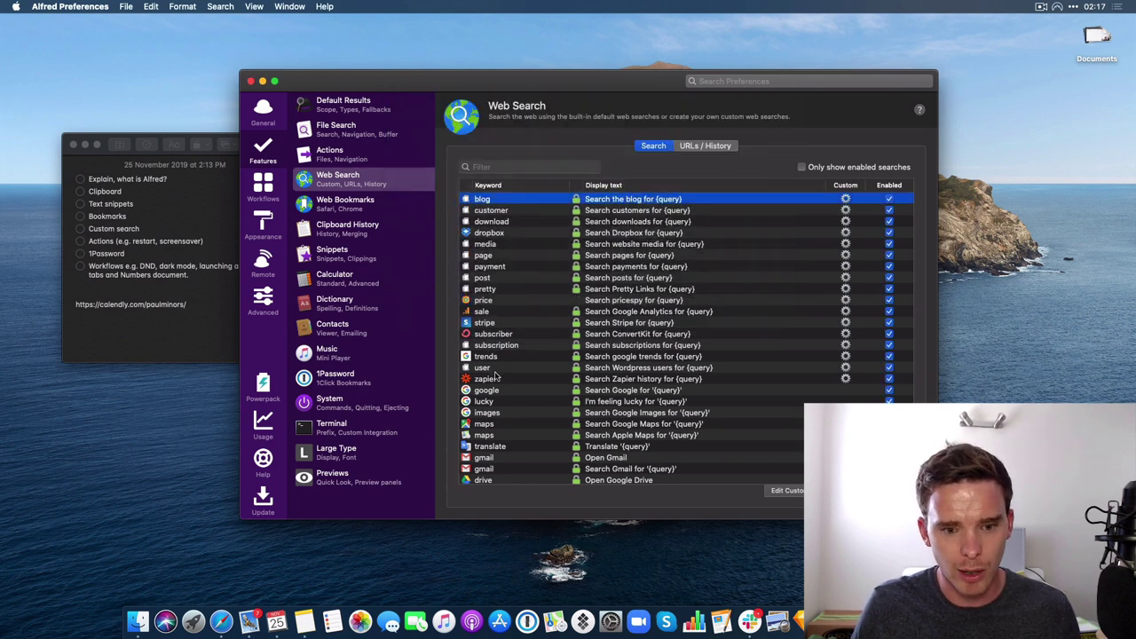
# Review the list of web searches, selecting the zapier, subscriber, trends and google entries in turn.
pyautogui.scroll(-1, 507, 377)
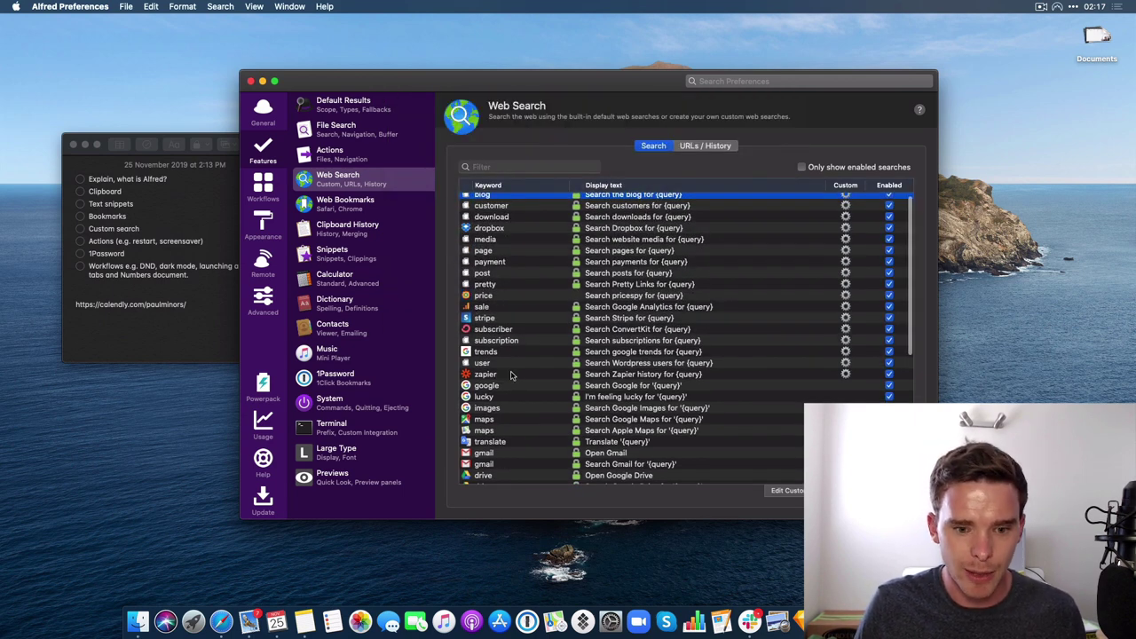
pyautogui.click(514, 376)
pyautogui.click(528, 332)
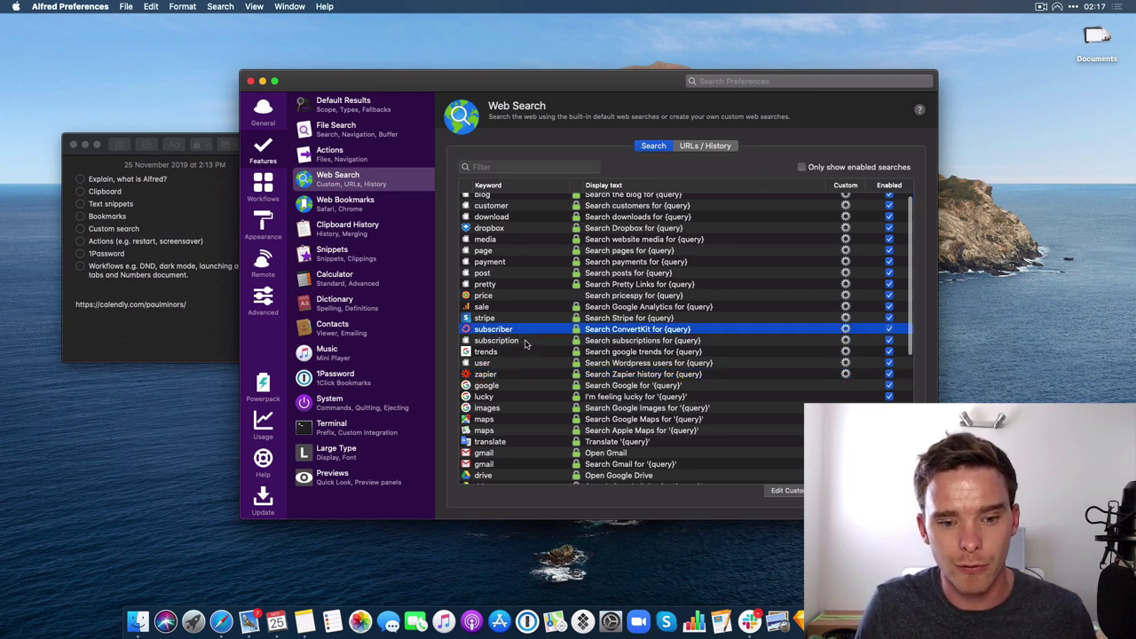
pyautogui.click(511, 354)
pyautogui.scroll(-1, 556, 361)
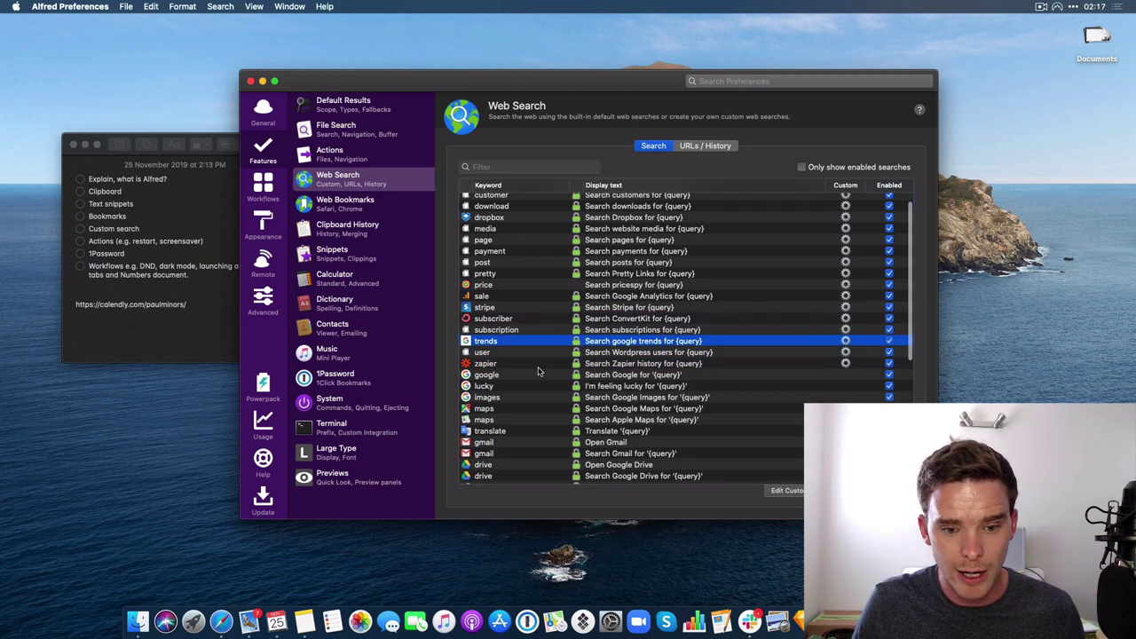
pyautogui.click(538, 375)
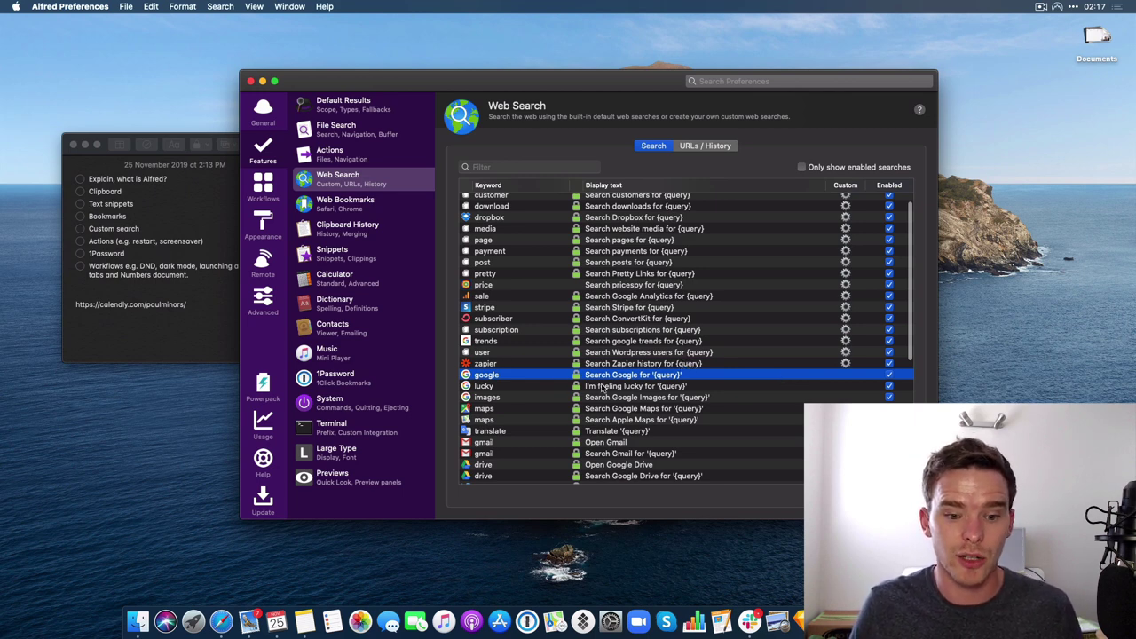
# Examine the {query} placeholder in the ConvertKit subscriber search's URL, cancel the edit, and quit the preferences.
pyautogui.click(548, 319)
pyautogui.doubleClick(752, 319)
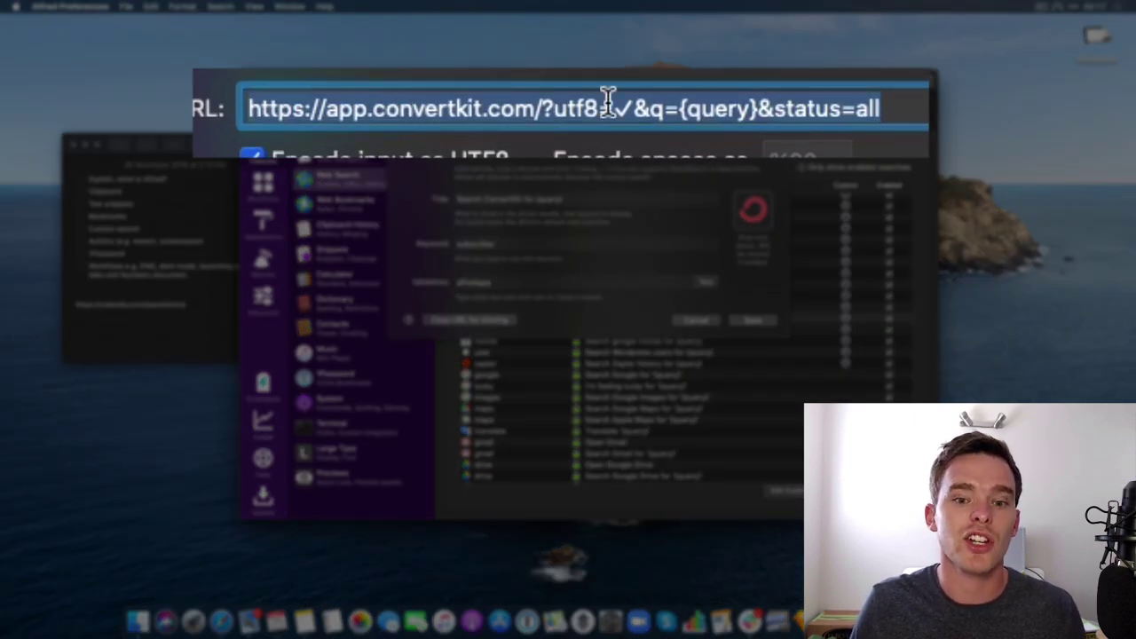
pyautogui.click(806, 101)
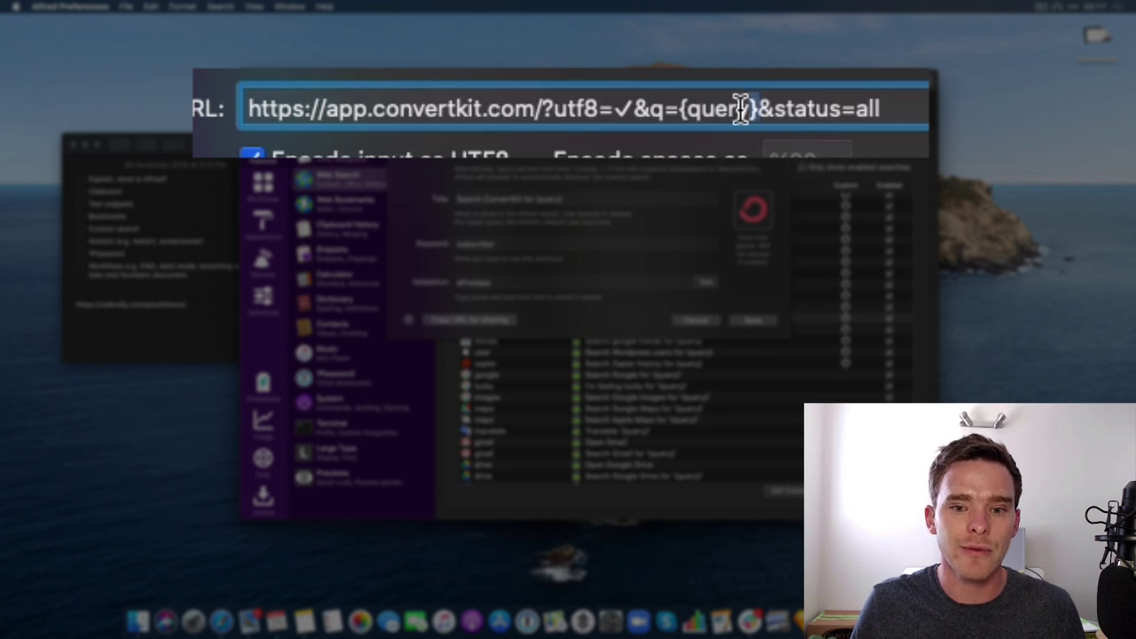
pyautogui.moveTo(741, 109); pyautogui.dragTo(678, 108)
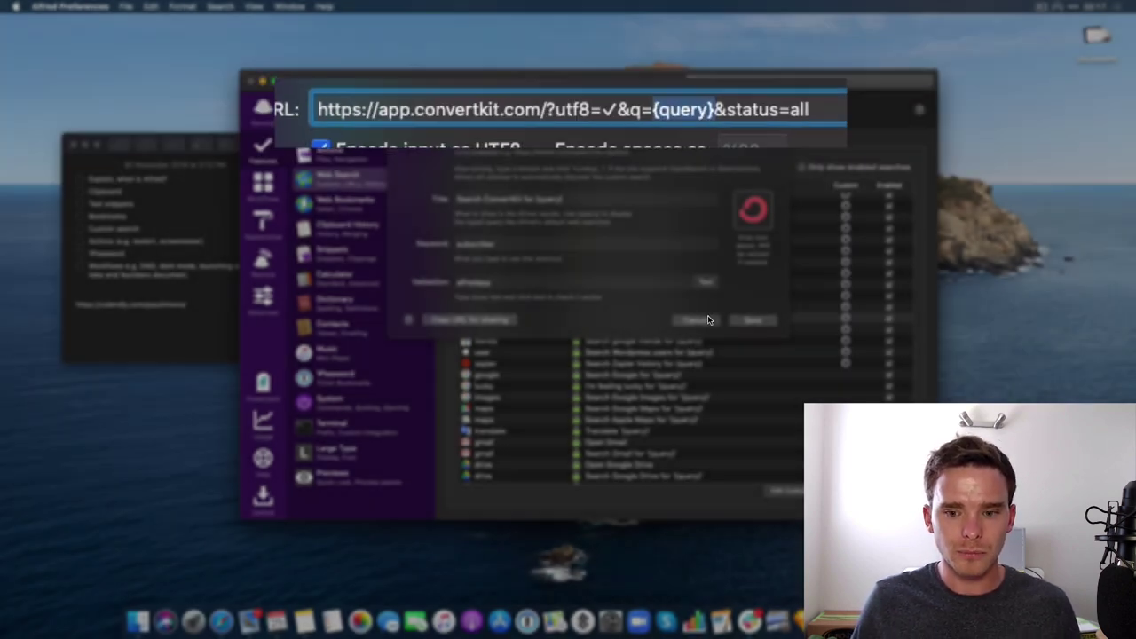
pyautogui.click(708, 319)
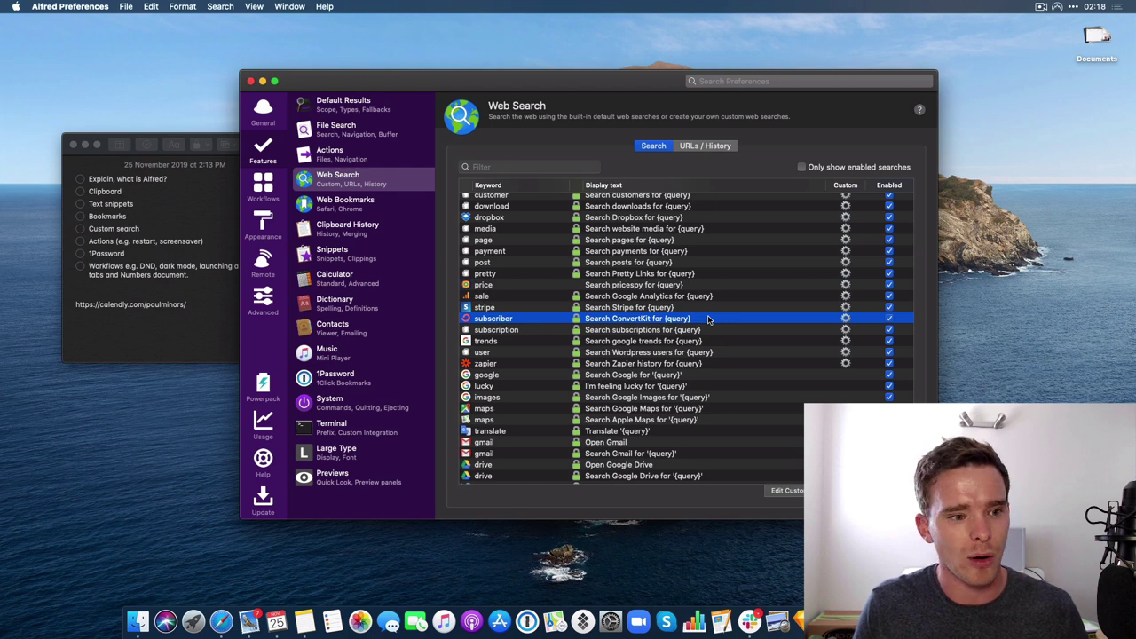
pyautogui.press('super+q')
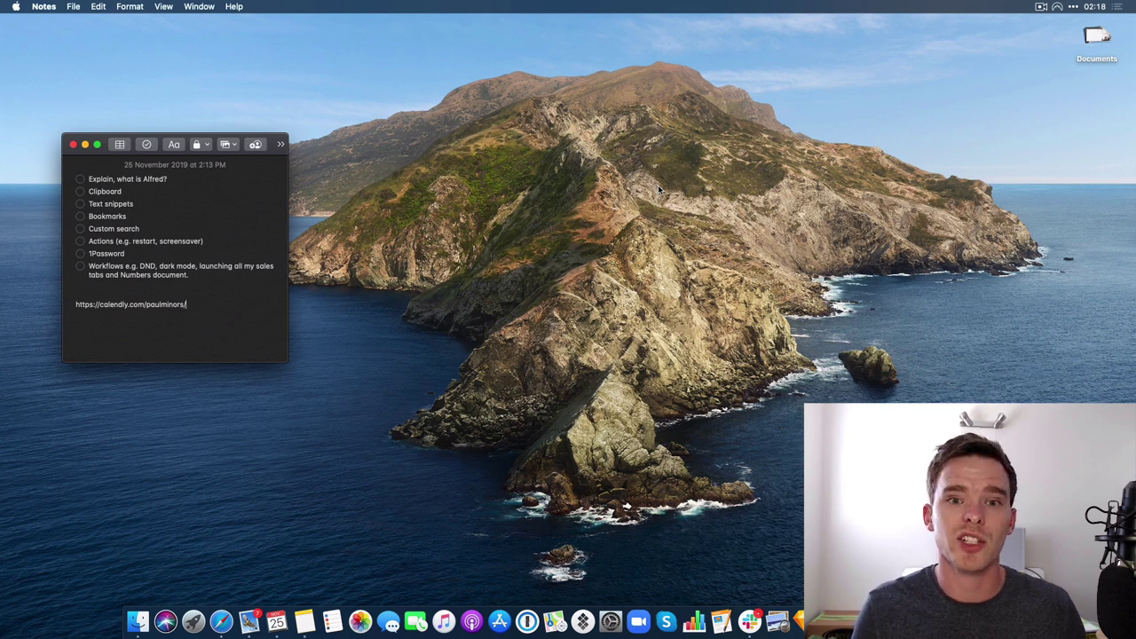
# Open the ConvertKit login by searching Alfred for "convert", and return to the desktop.
pyautogui.hotkey('alt', 'space')
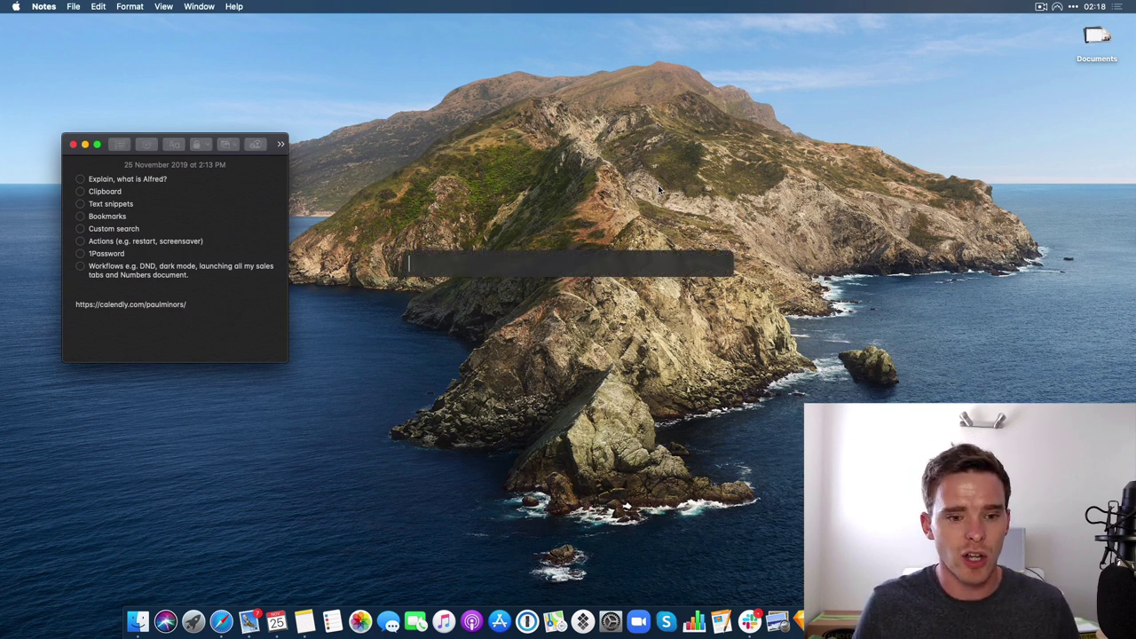
pyautogui.write('convert')
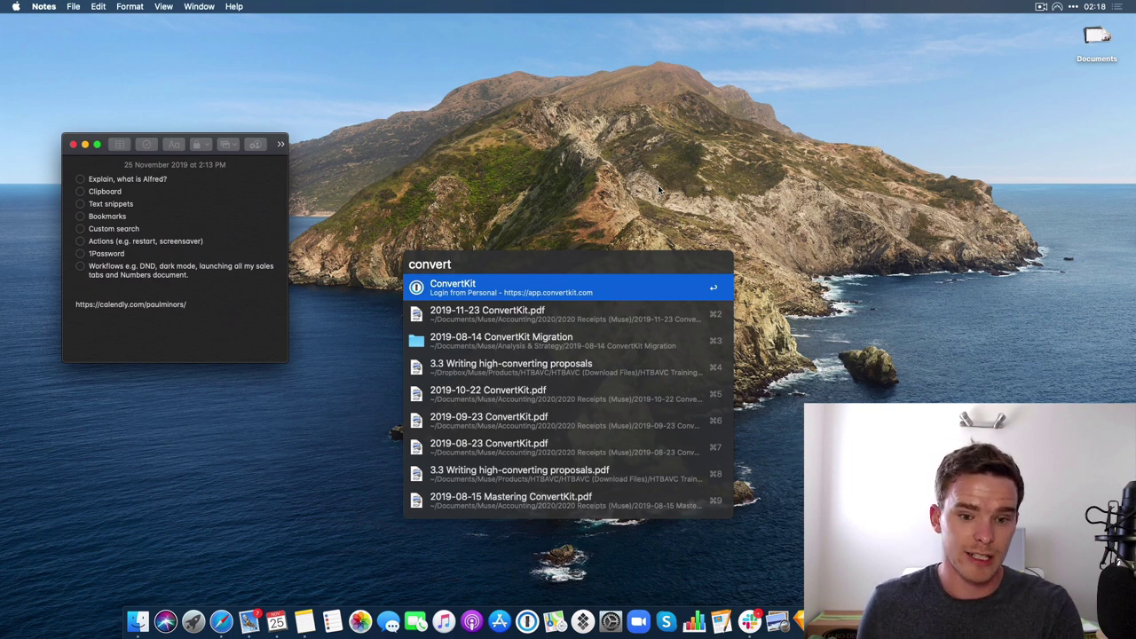
pyautogui.press('Return')
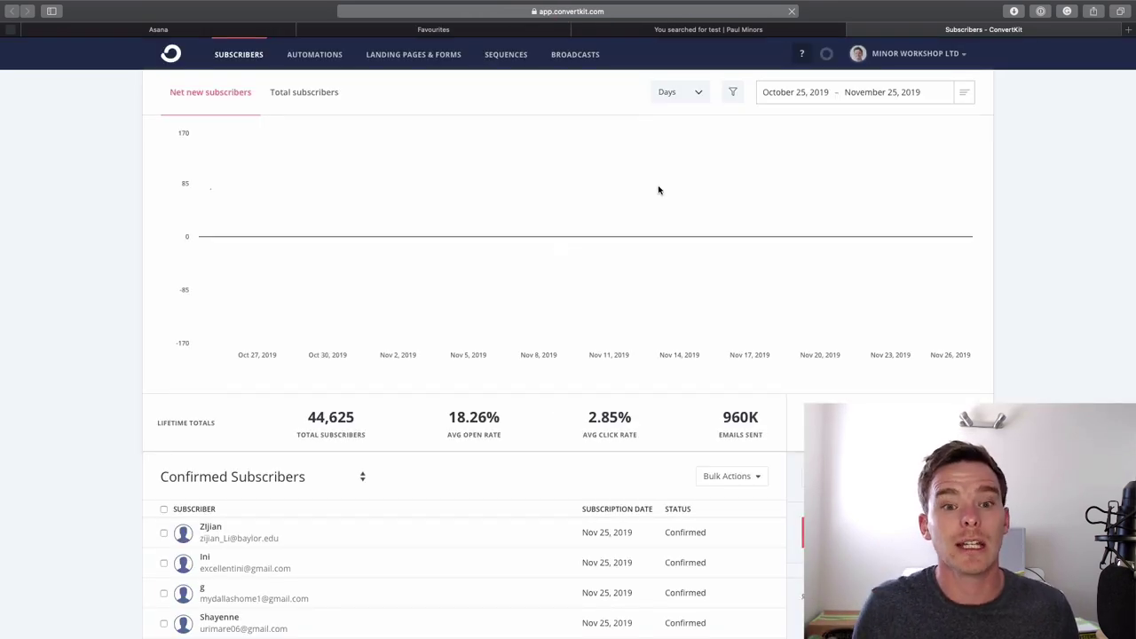
pyautogui.hotkey('ctrl', 'Left')
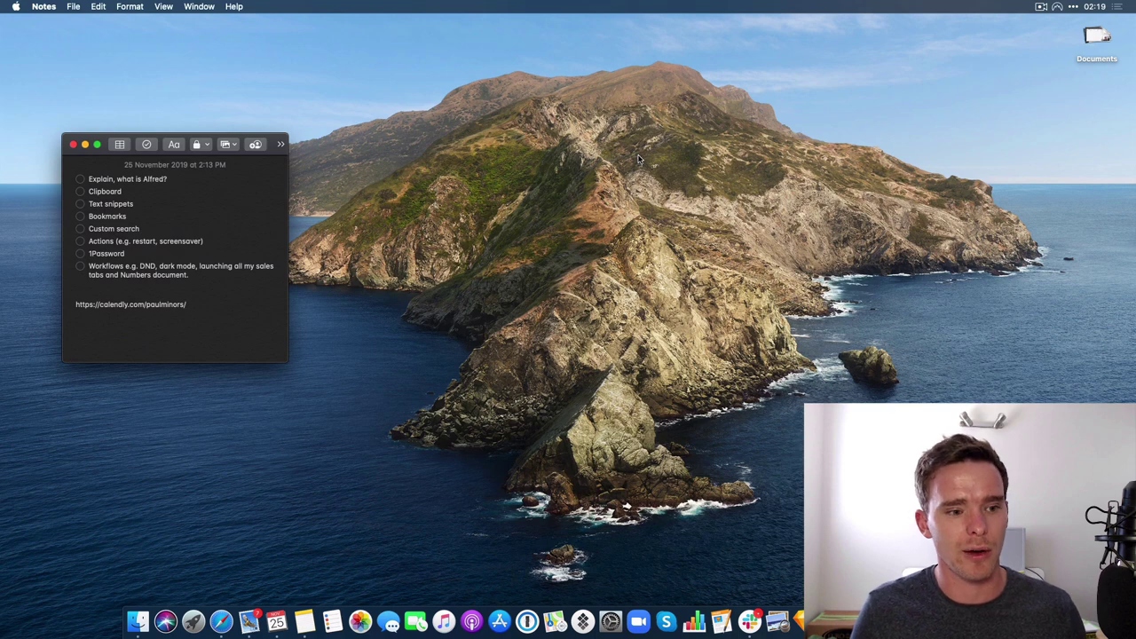
# Open Alfred's preferences by searching for "pre", and show the list of workflows.
pyautogui.hotkey('alt', 'space')
pyautogui.write('ore')
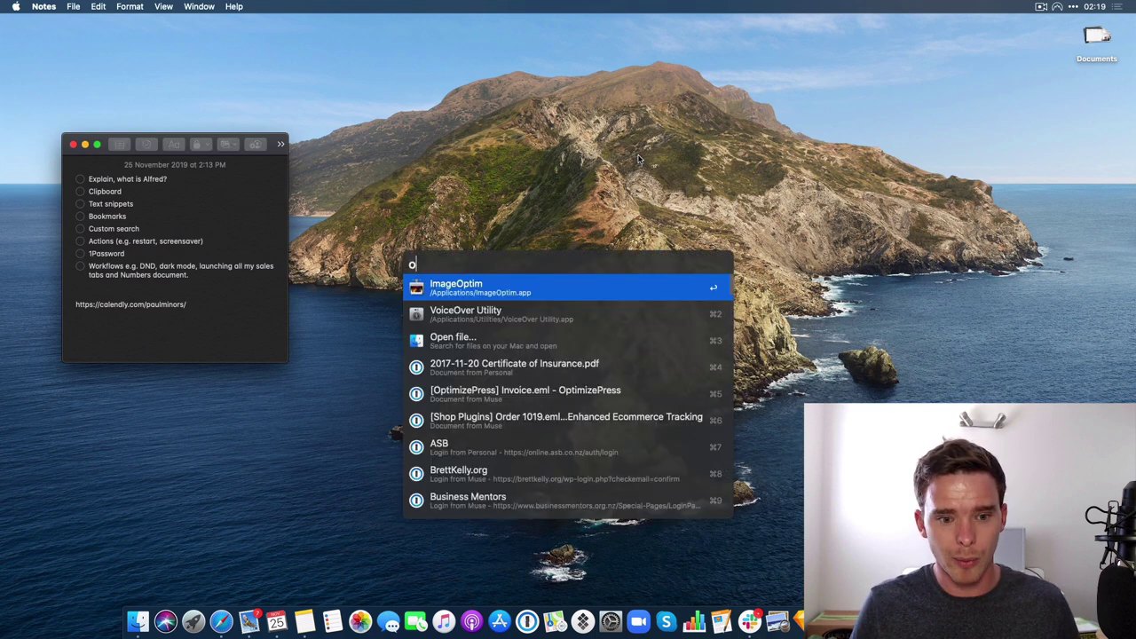
pyautogui.press('BackSpace')
pyautogui.press('BackSpace')
pyautogui.press('BackSpace')
pyautogui.write('per')
pyautogui.press('BackSpace')
pyautogui.press('BackSpace')
pyautogui.write('re')
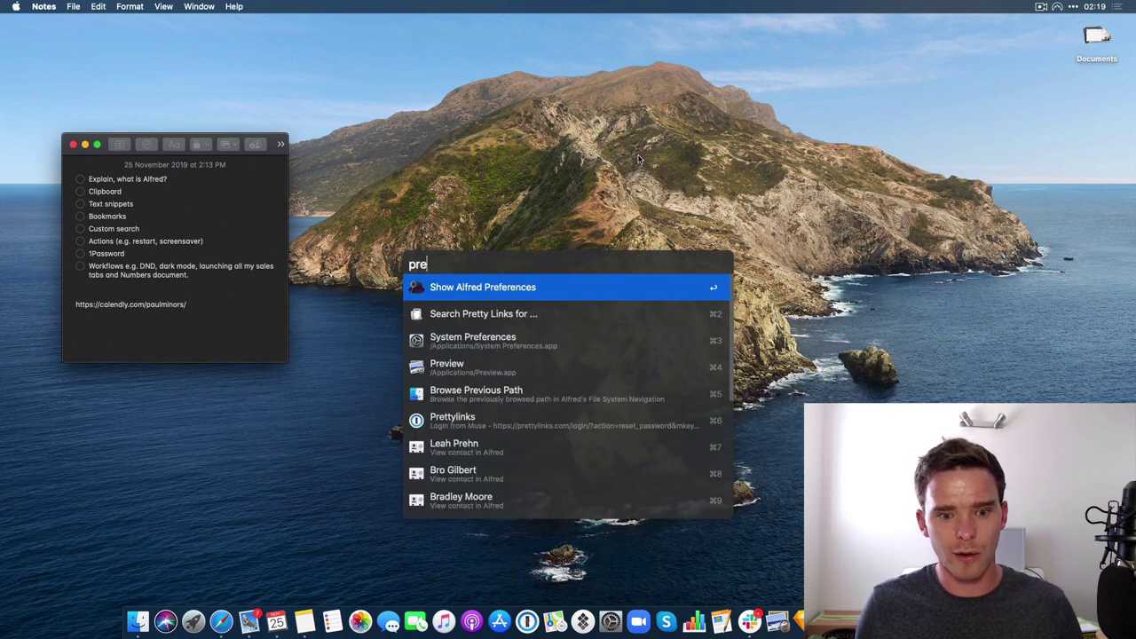
pyautogui.press('Return')
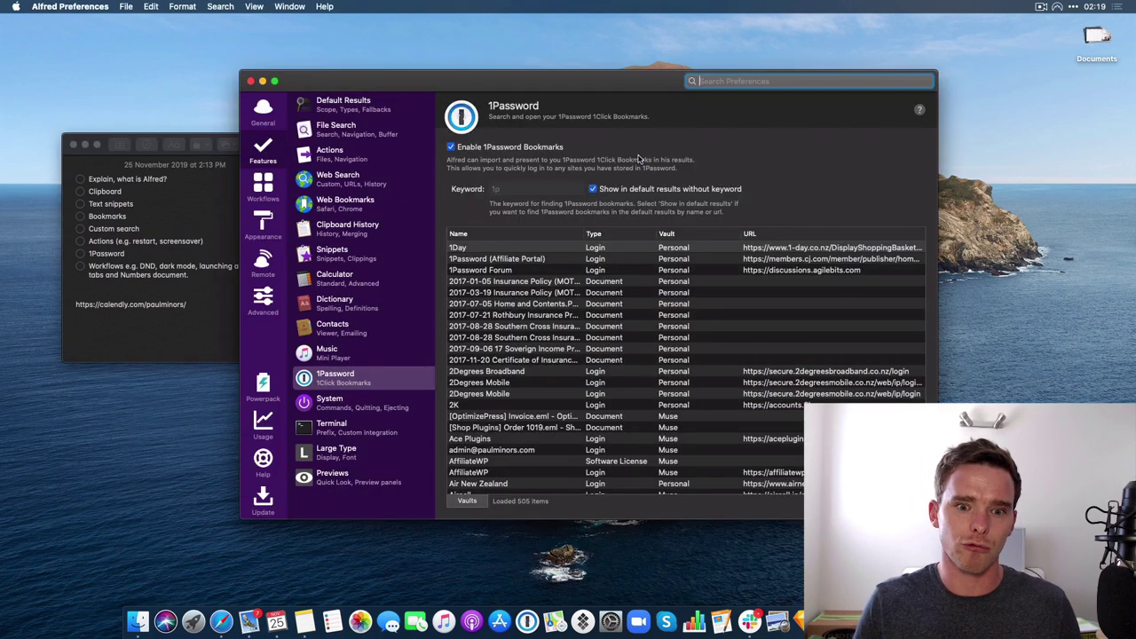
pyautogui.click(258, 186)
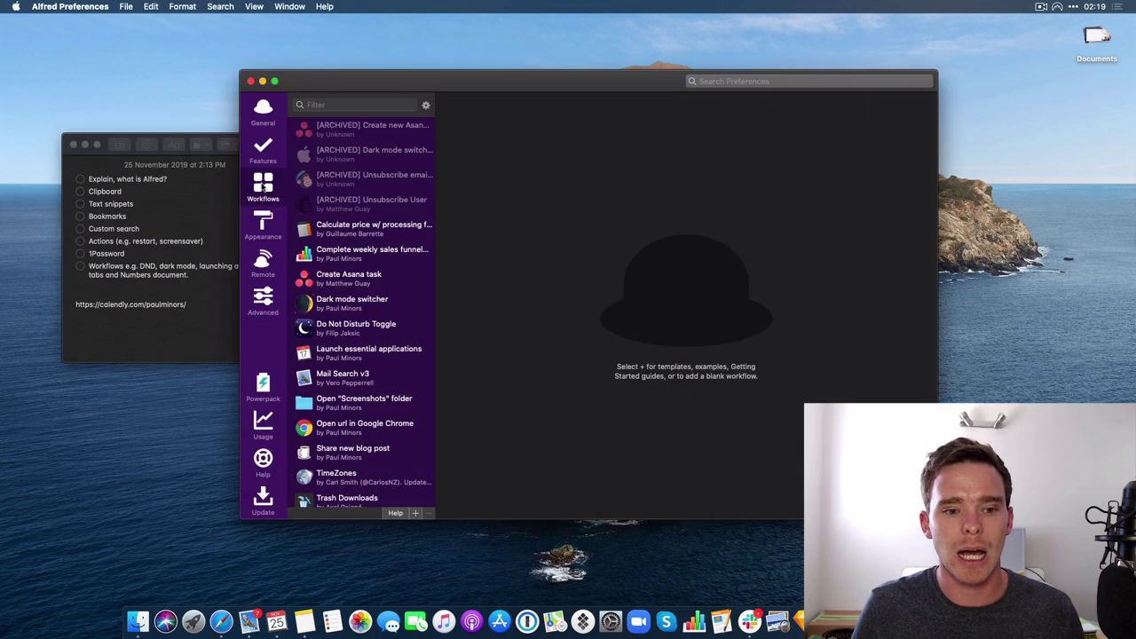
pyautogui.moveTo(475, 71); pyautogui.dragTo(468, 68)
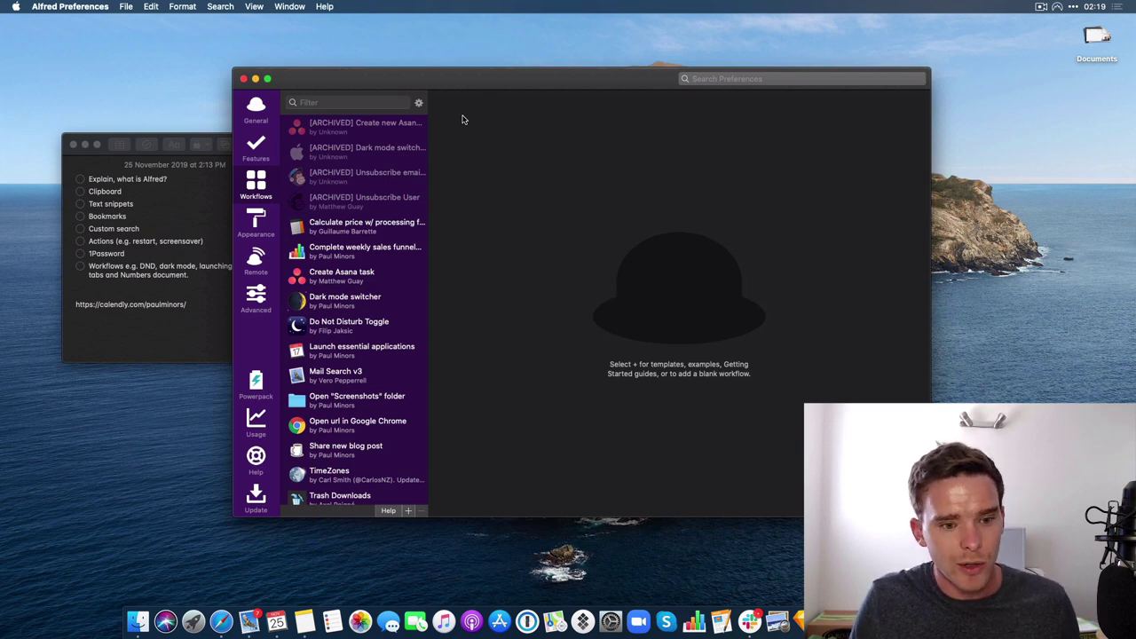
# Select the Dark mode switcher workflow and run its "dark" keyword twice to switch dark mode off and back on.
pyautogui.click(380, 302)
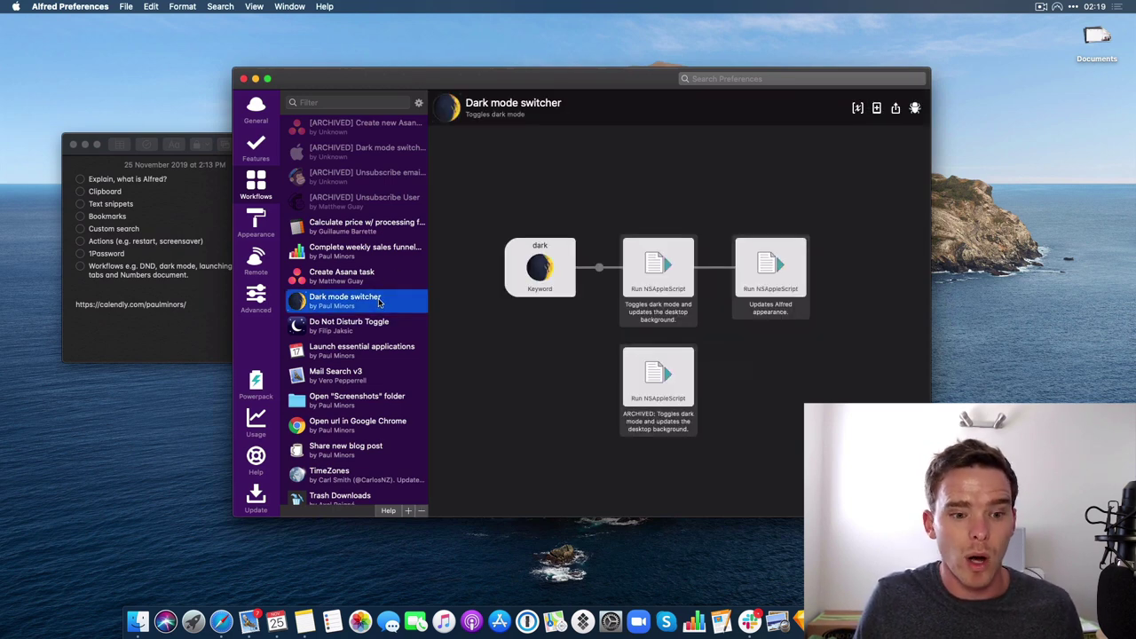
pyautogui.hotkey('alt', 'space')
pyautogui.write('dark')
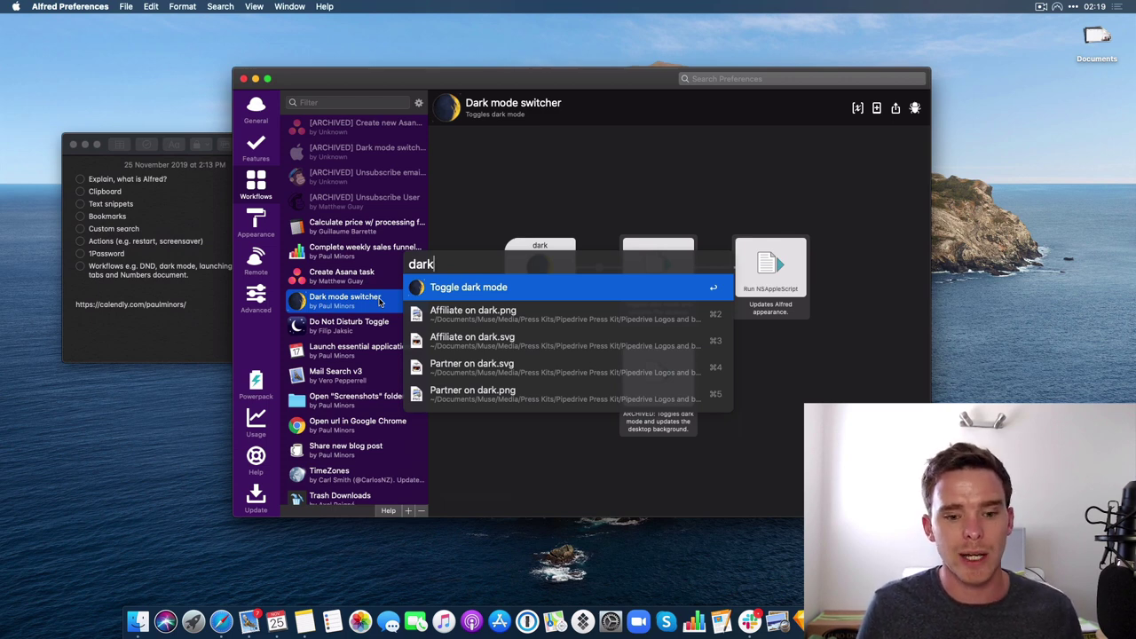
pyautogui.press('Return')
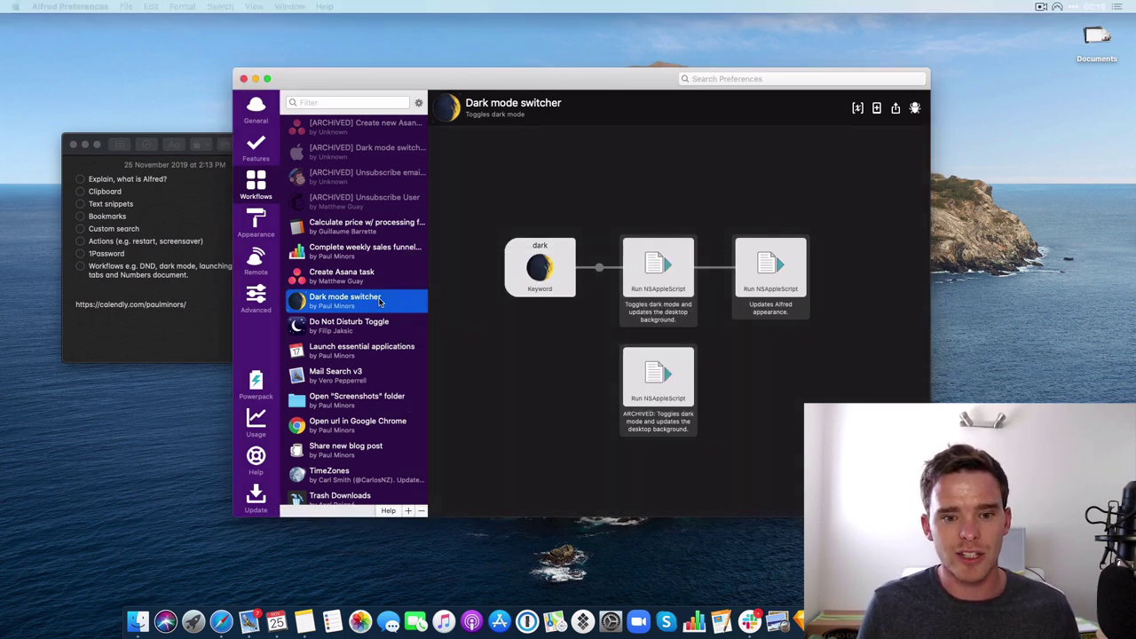
pyautogui.hotkey('alt', 'space')
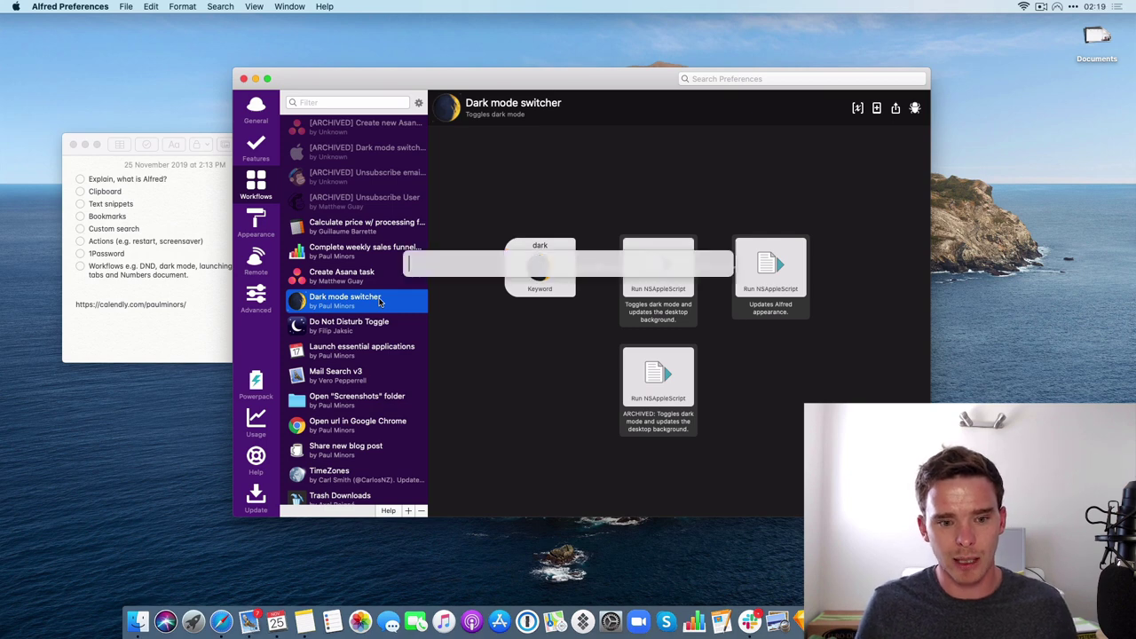
pyautogui.write('dark')
pyautogui.press('Return')
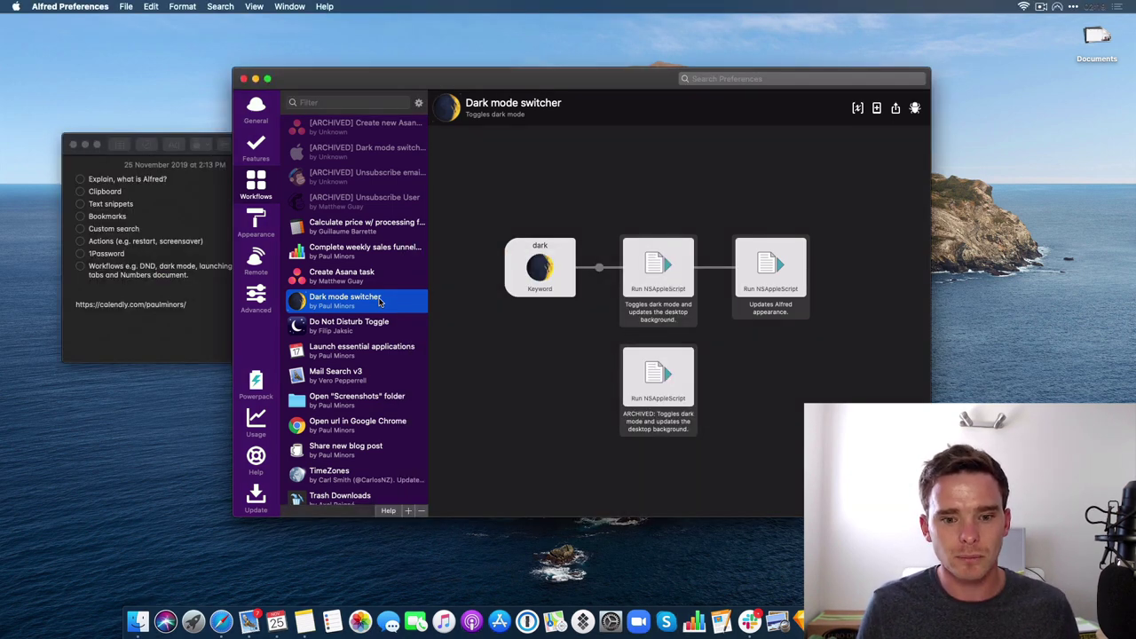
# Examine the Dark mode switcher's keyword settings and the AppleScript of its first script action, cancelling both editors.
pyautogui.click(552, 265)
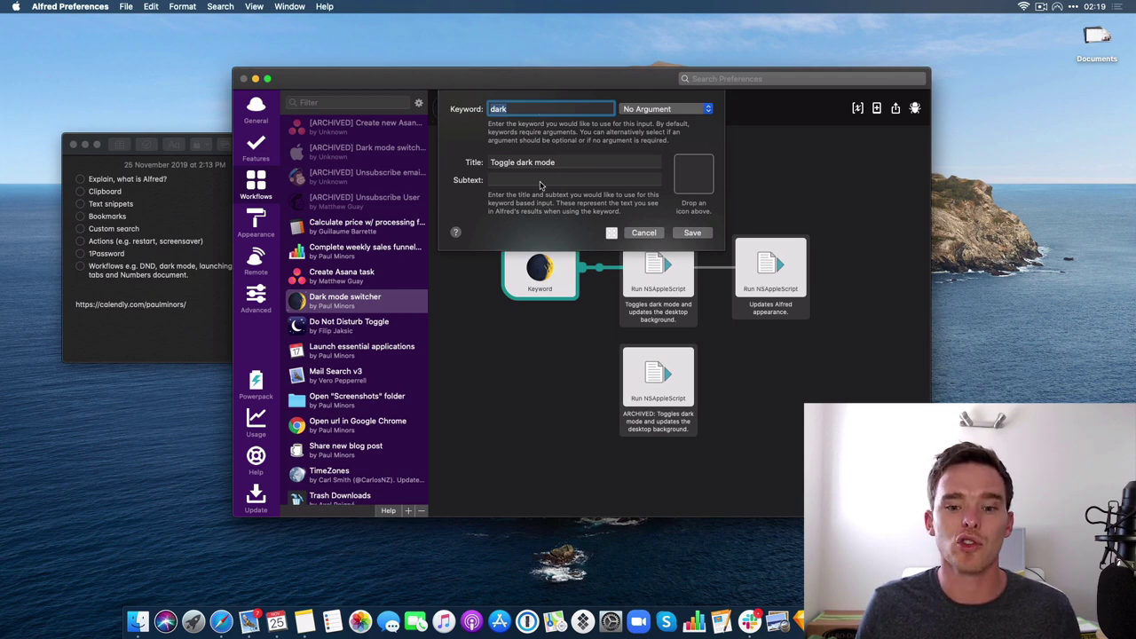
pyautogui.click(645, 233)
pyautogui.doubleClick(655, 259)
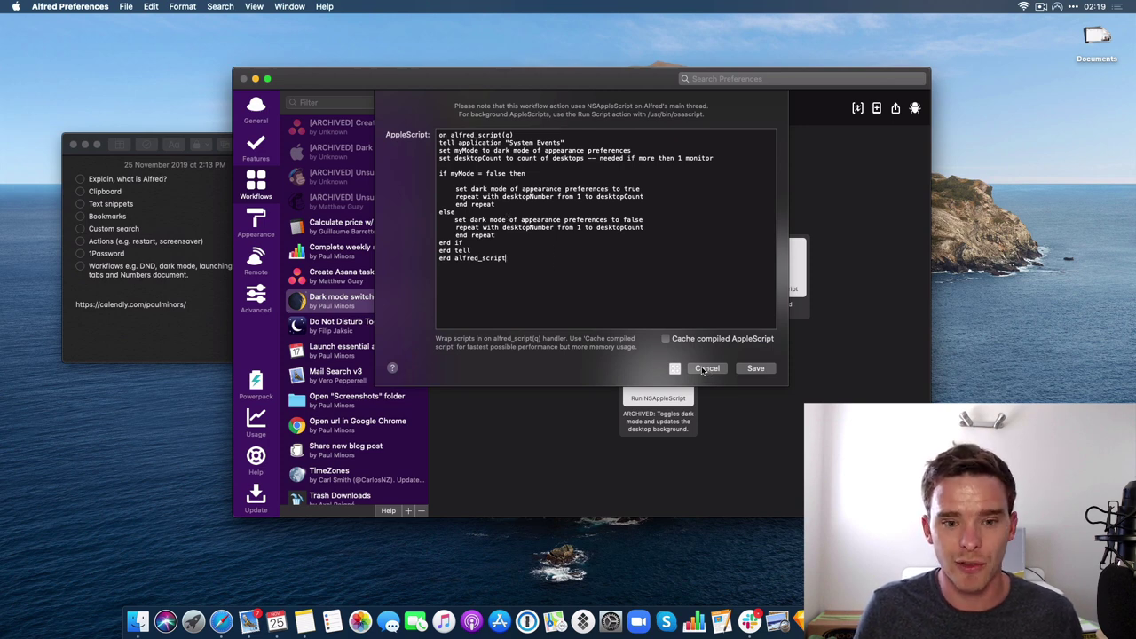
pyautogui.moveTo(538, 277); pyautogui.dragTo(417, 133)
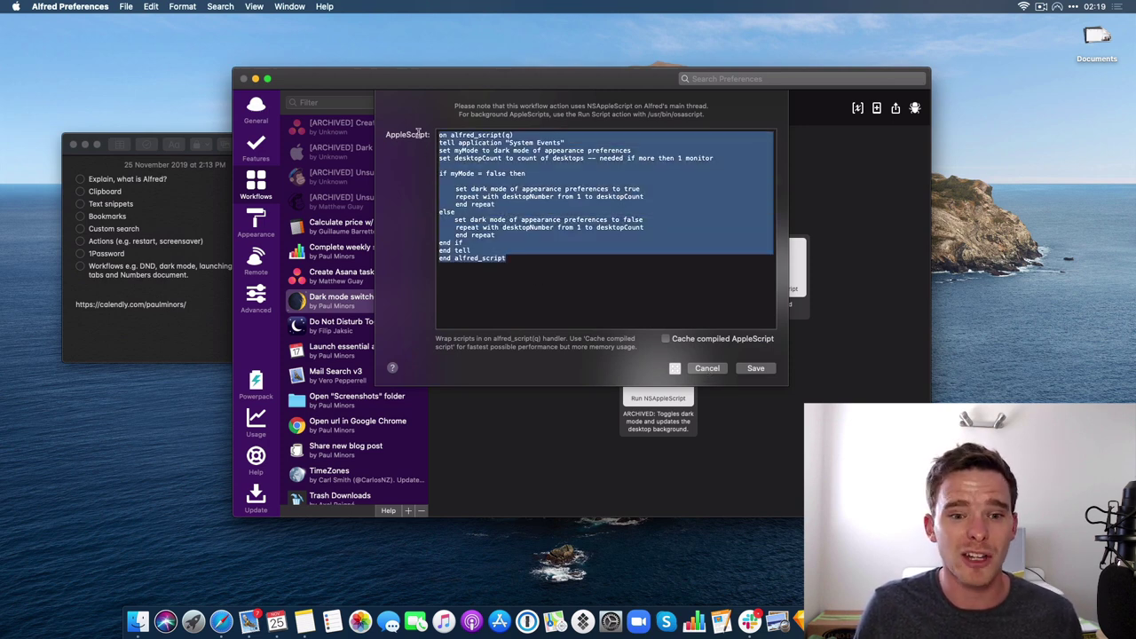
pyautogui.click(525, 212)
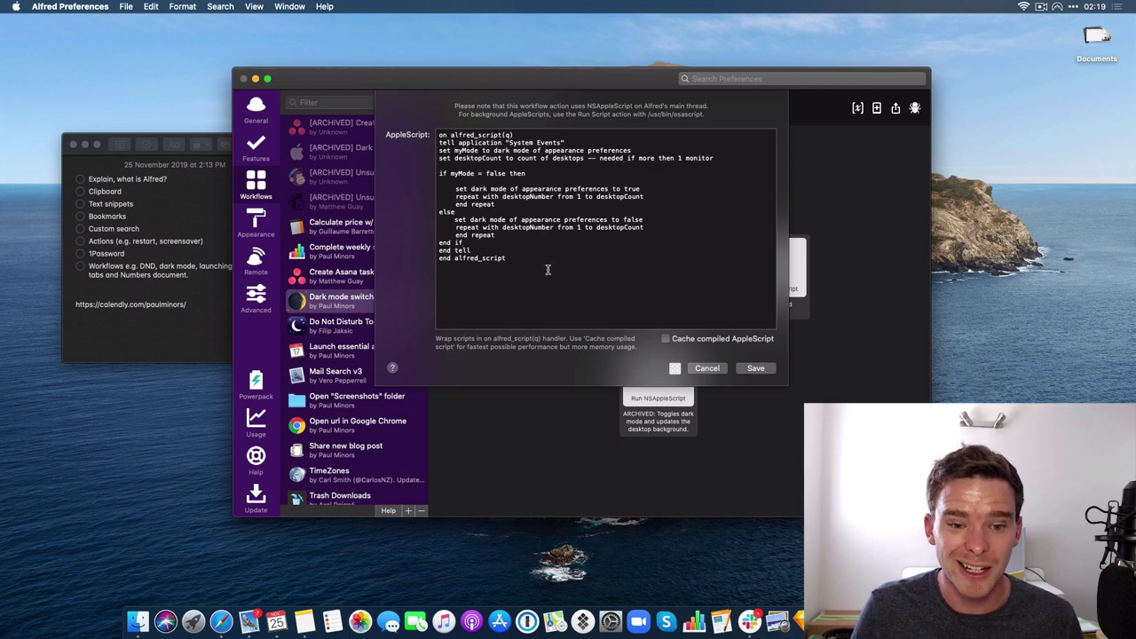
pyautogui.press('super+a')
pyautogui.click(706, 367)
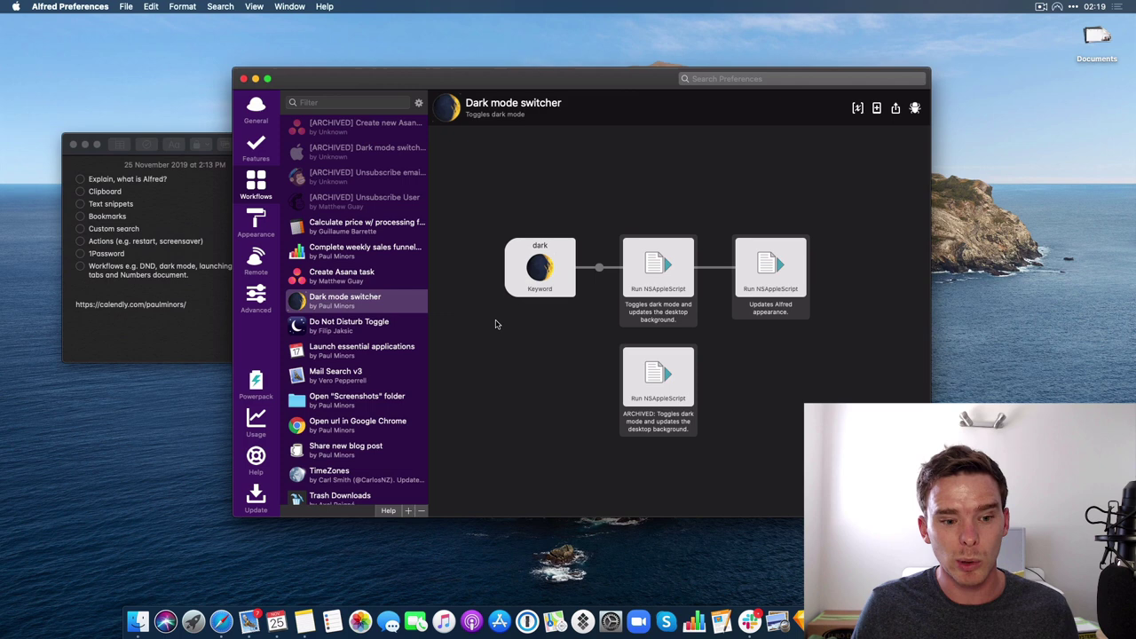
# Select the Do Not Disturb Toggle workflow and run its "dnd" keyword twice to toggle Do Not Disturb on and off.
pyautogui.click(401, 327)
pyautogui.hotkey('alt', 'space')
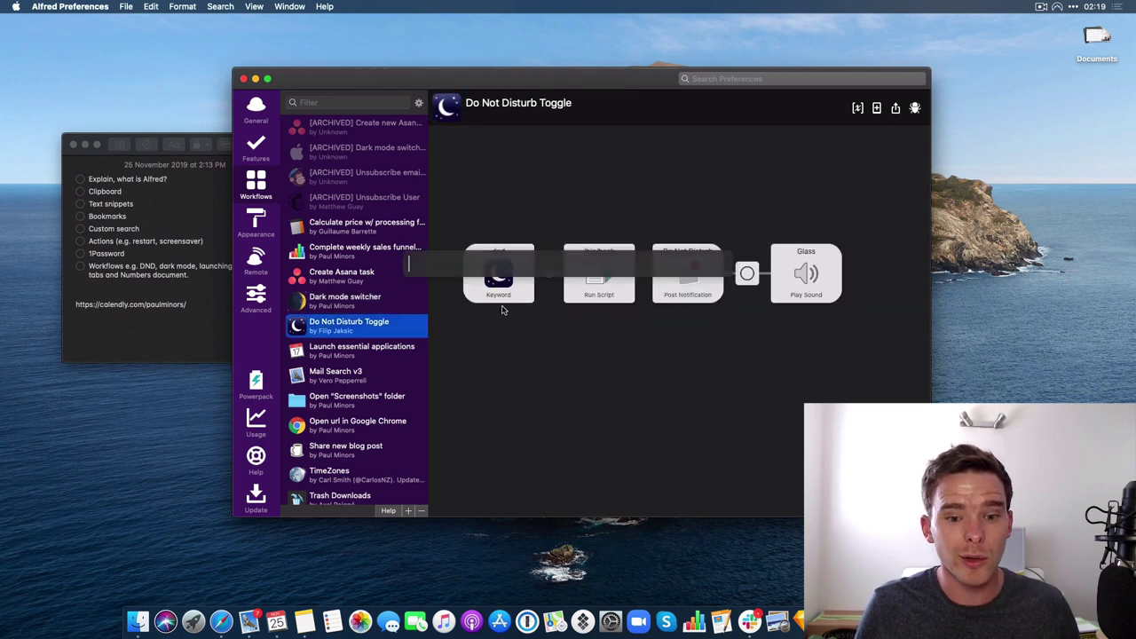
pyautogui.write('dnd')
pyautogui.press('Return')
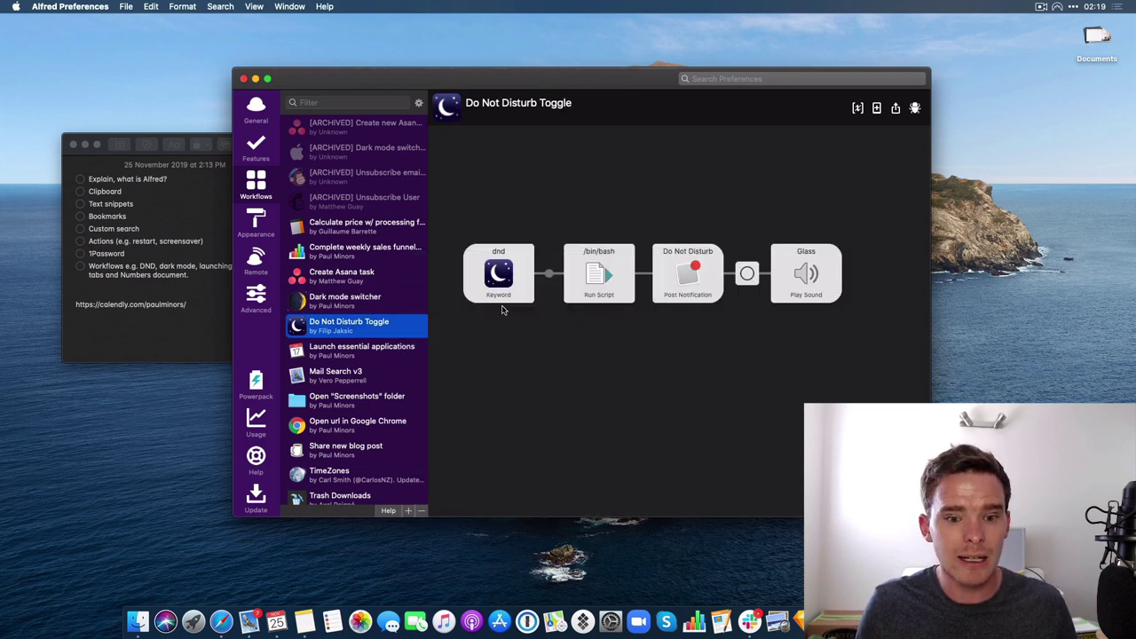
pyautogui.hotkey('alt', 'space')
pyautogui.write('dnd')
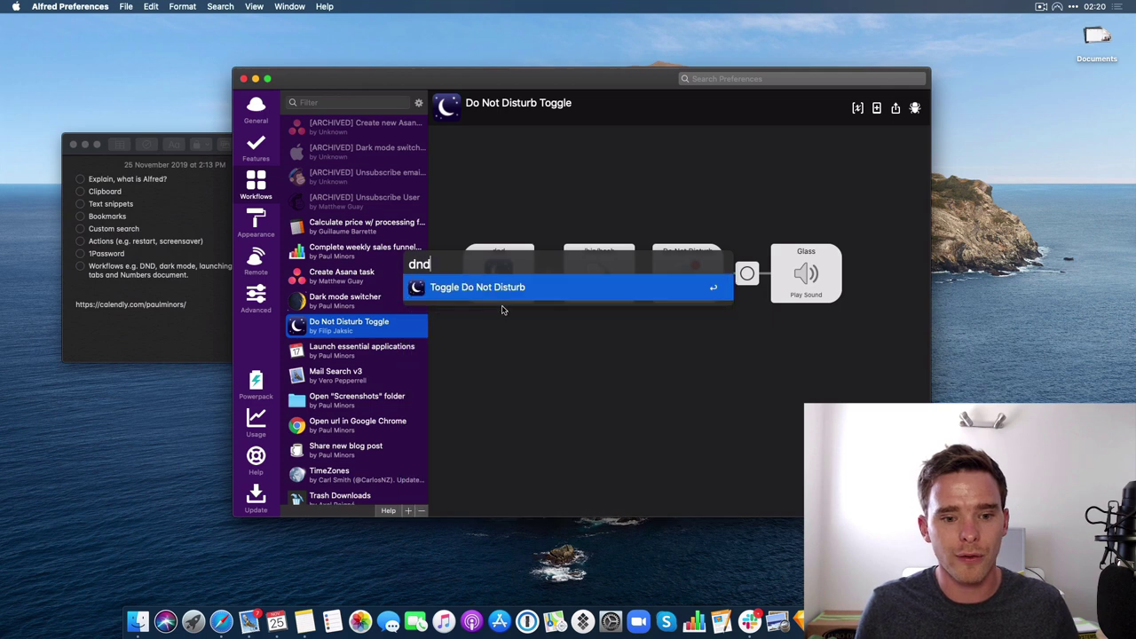
pyautogui.press('Return')
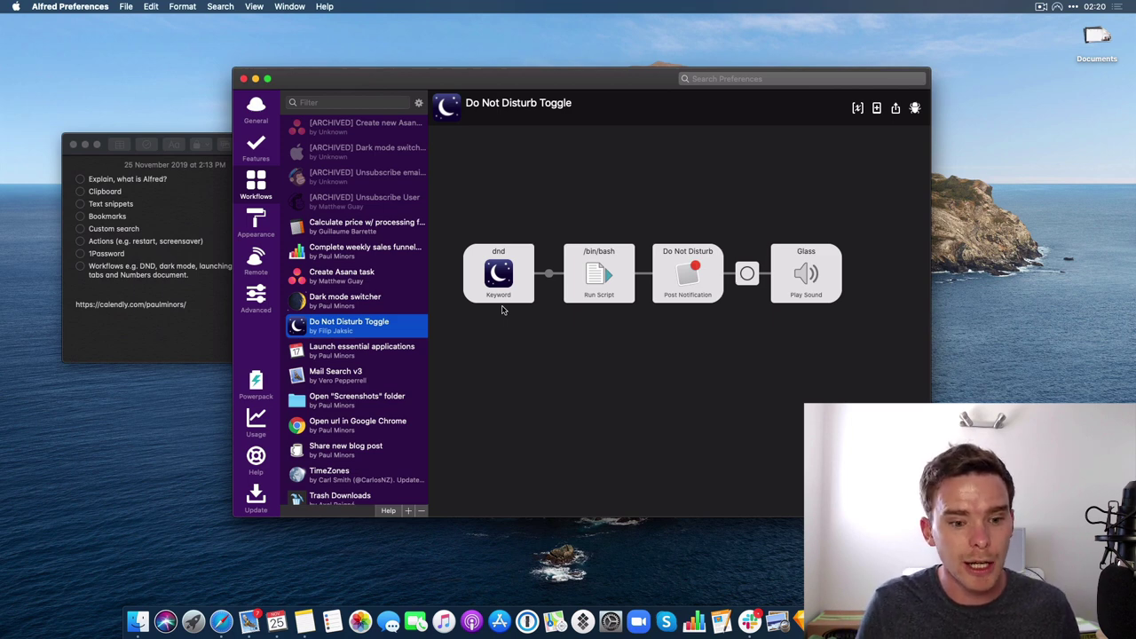
# Select the Complete weekly sales funnel spreadsheet workflow and launch its sales tabs by searching Alfred for "sales".
pyautogui.scroll(-1, 385, 317)
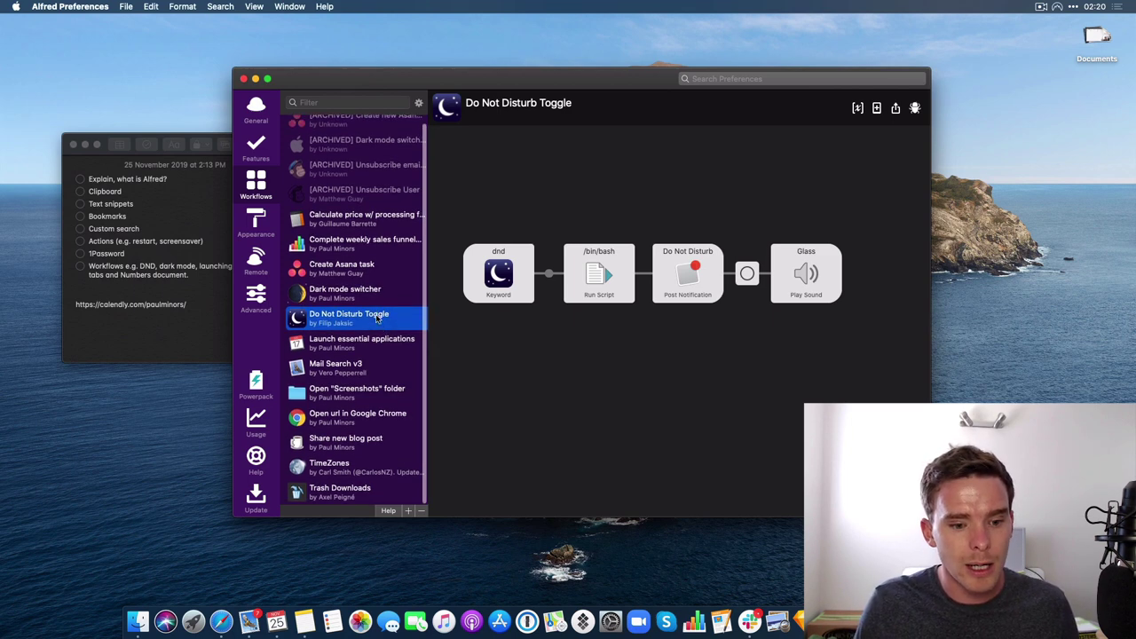
pyautogui.click(370, 250)
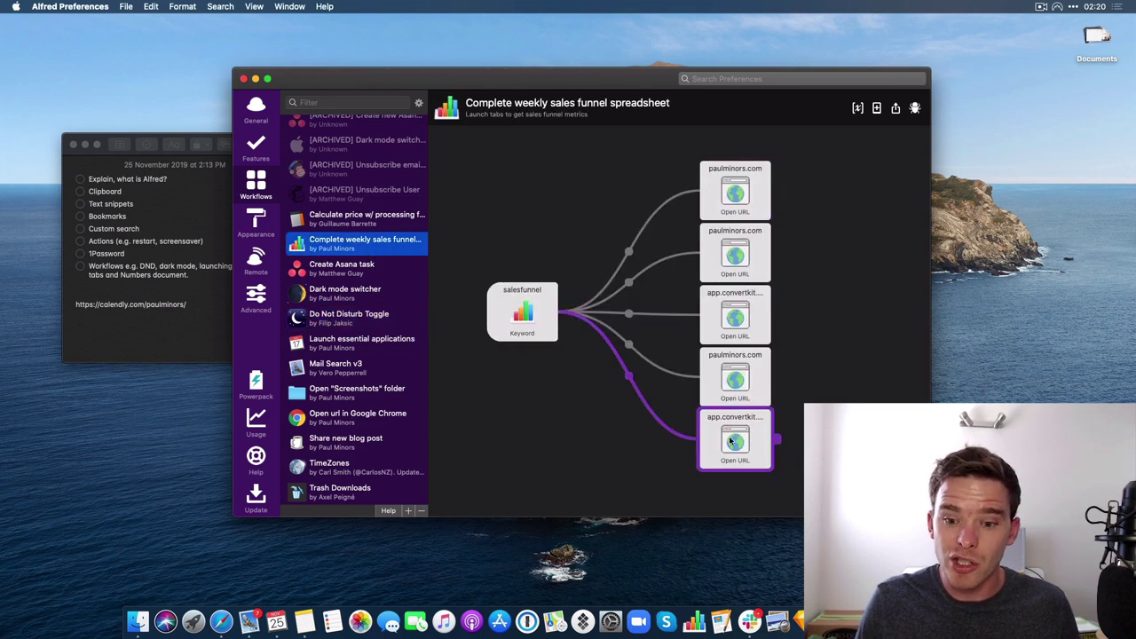
pyautogui.press('super+alt+space')
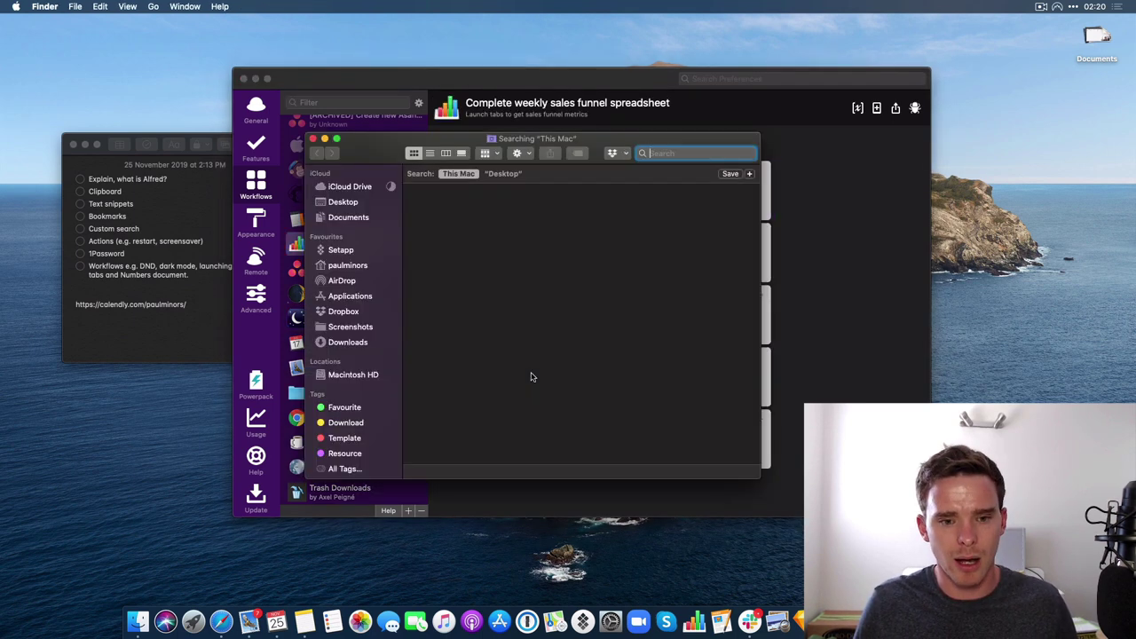
pyautogui.press('super+w')
pyautogui.press('super+space')
pyautogui.write('sales')
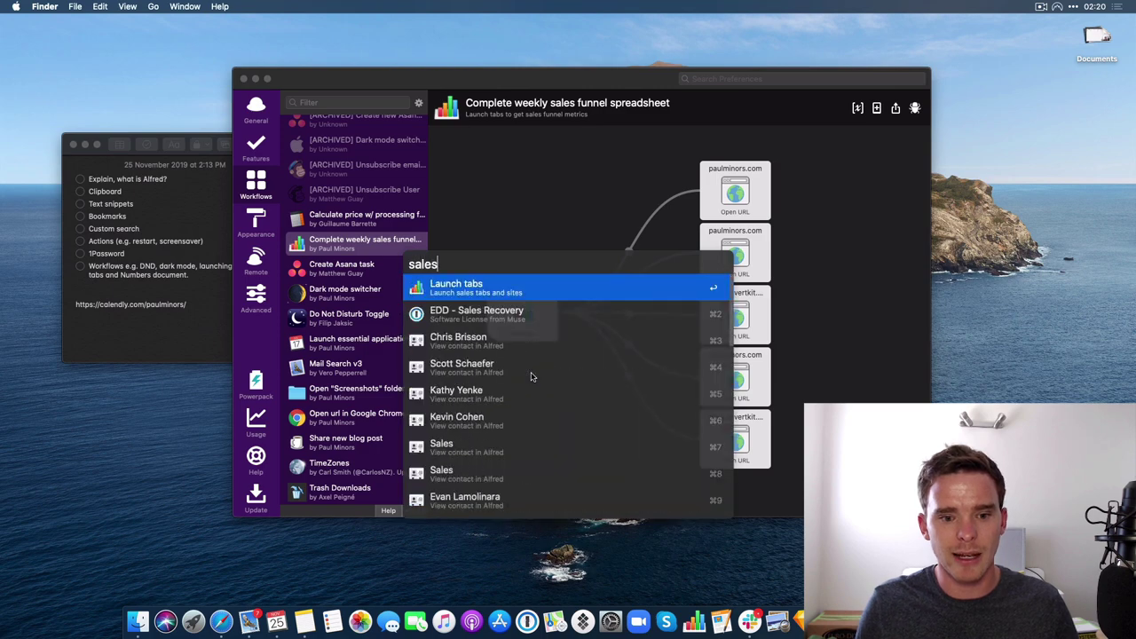
pyautogui.press('Return')
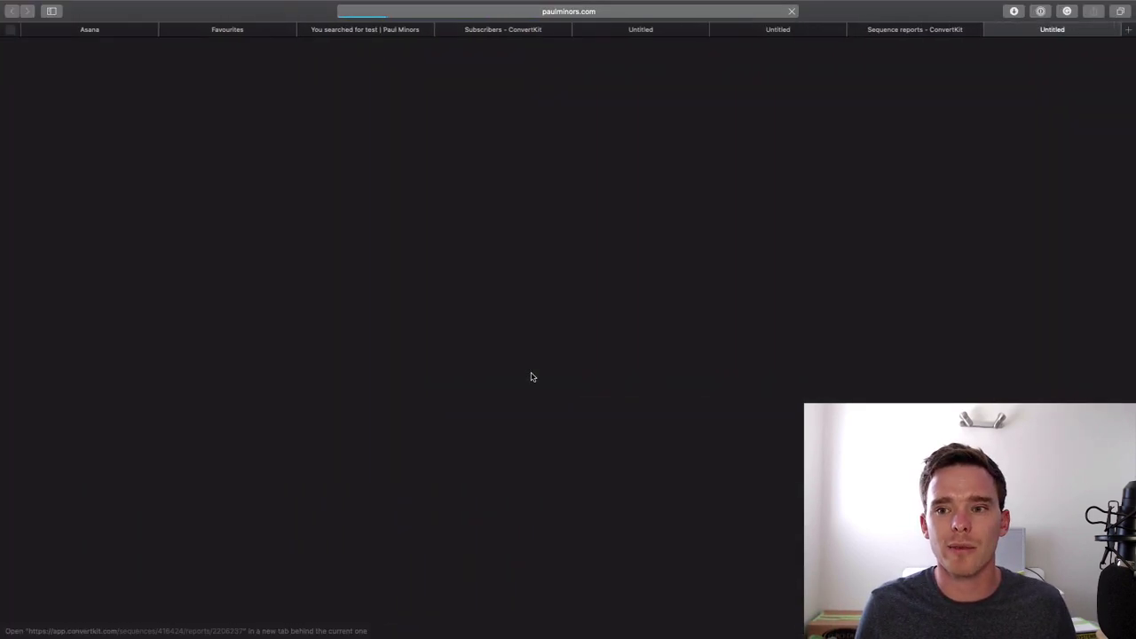
# Close the browser tabs opened by the sales funnel workflow and return to Alfred's preferences.
pyautogui.press('super+w')
pyautogui.press('super+w')
pyautogui.press('super+w')
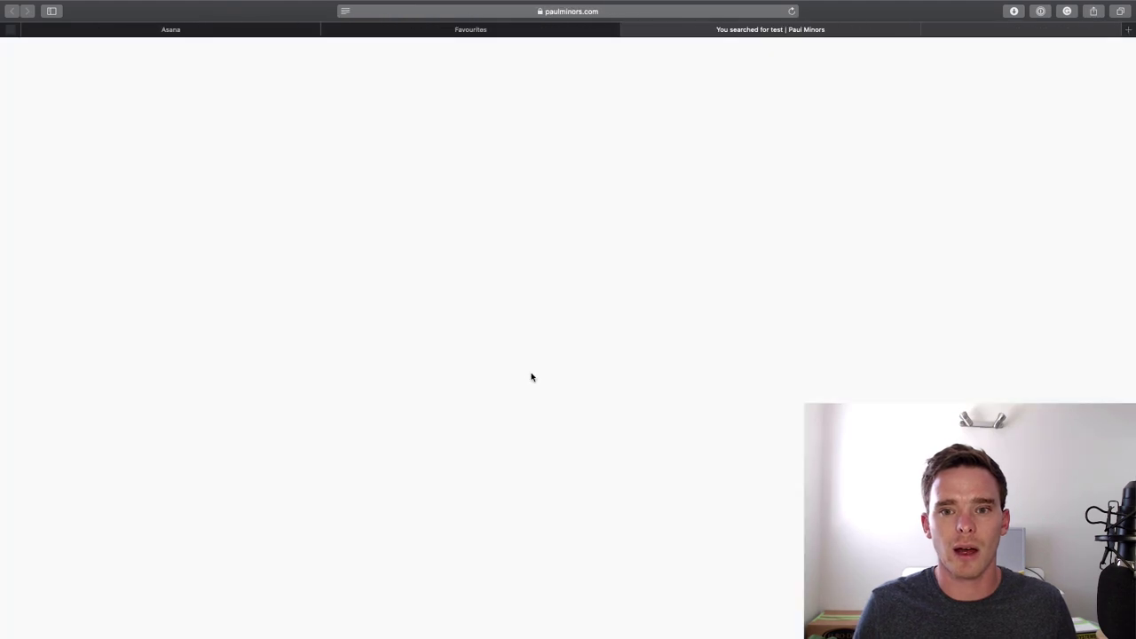
pyautogui.press('super+w')
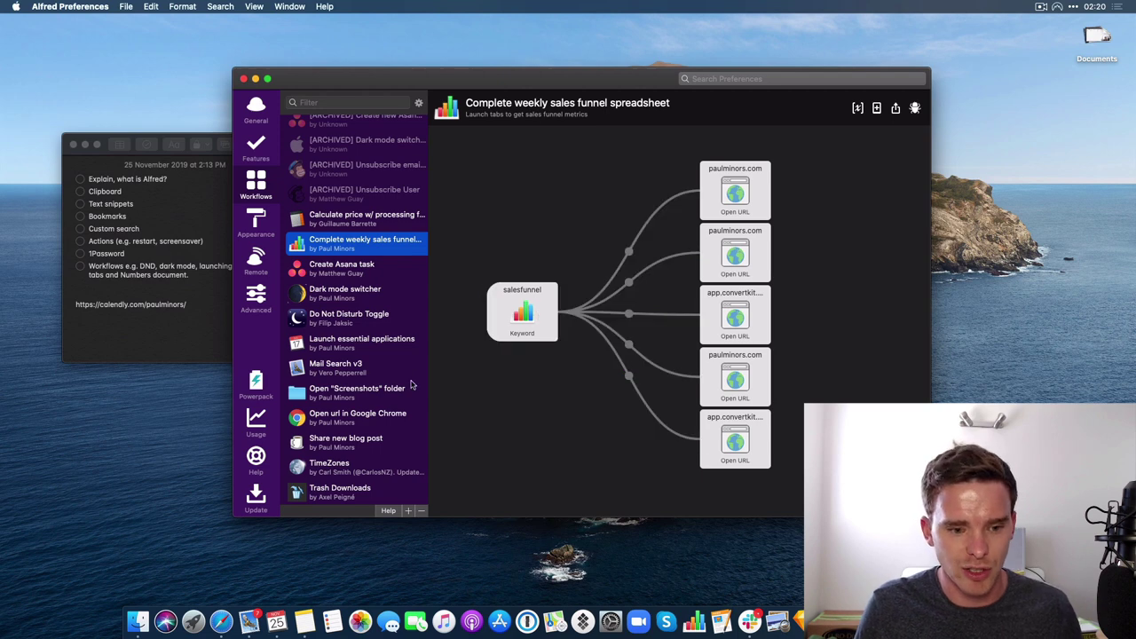
# Select the Open url in Google Chrome workflow and preview its "chrome" keyword in Alfred without running it.
pyautogui.click(373, 416)
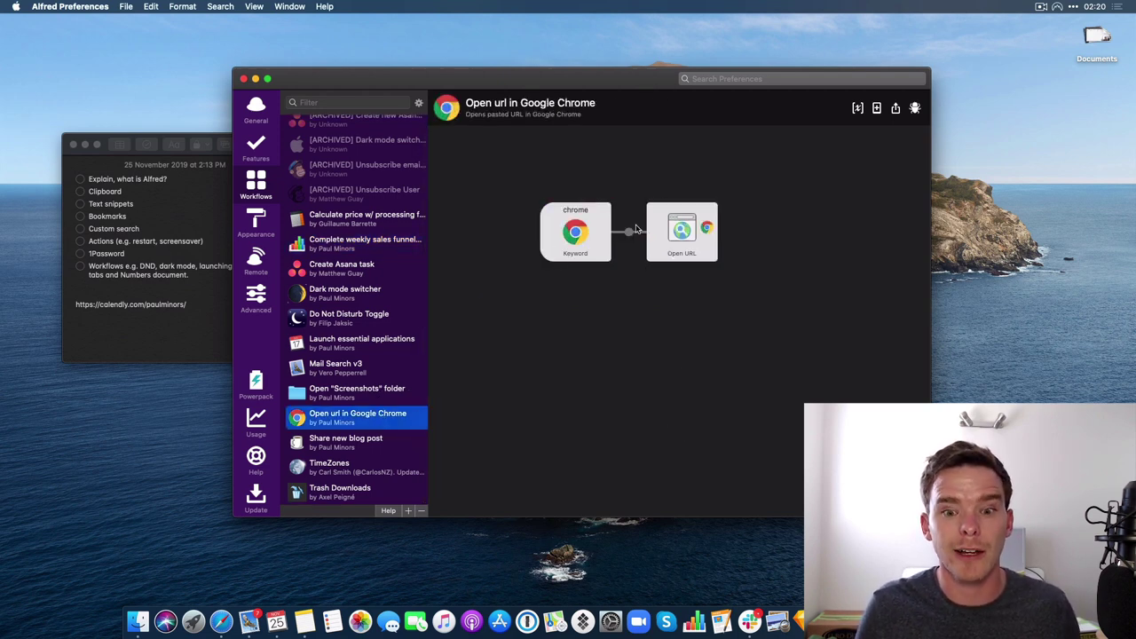
pyautogui.press('super+space')
pyautogui.write('chrome')
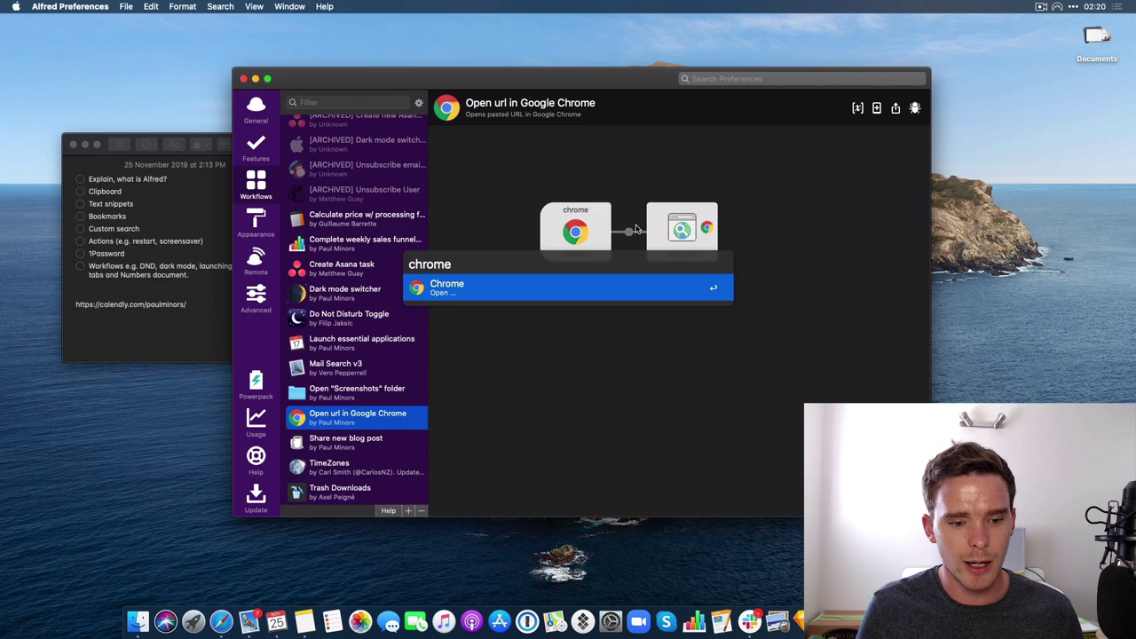
# Select the TimeZones workflow, browse its world clock cities with the "tt" keyword, and dismiss the list.
pyautogui.click(384, 468)
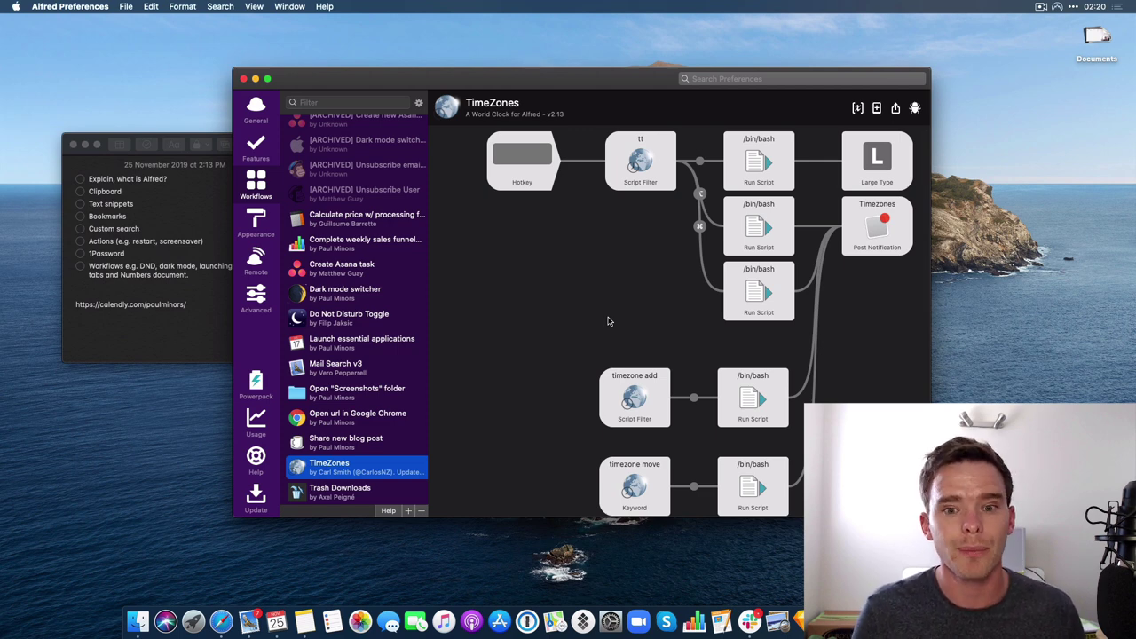
pyautogui.hotkey('alt', 'space')
pyautogui.write('tt')
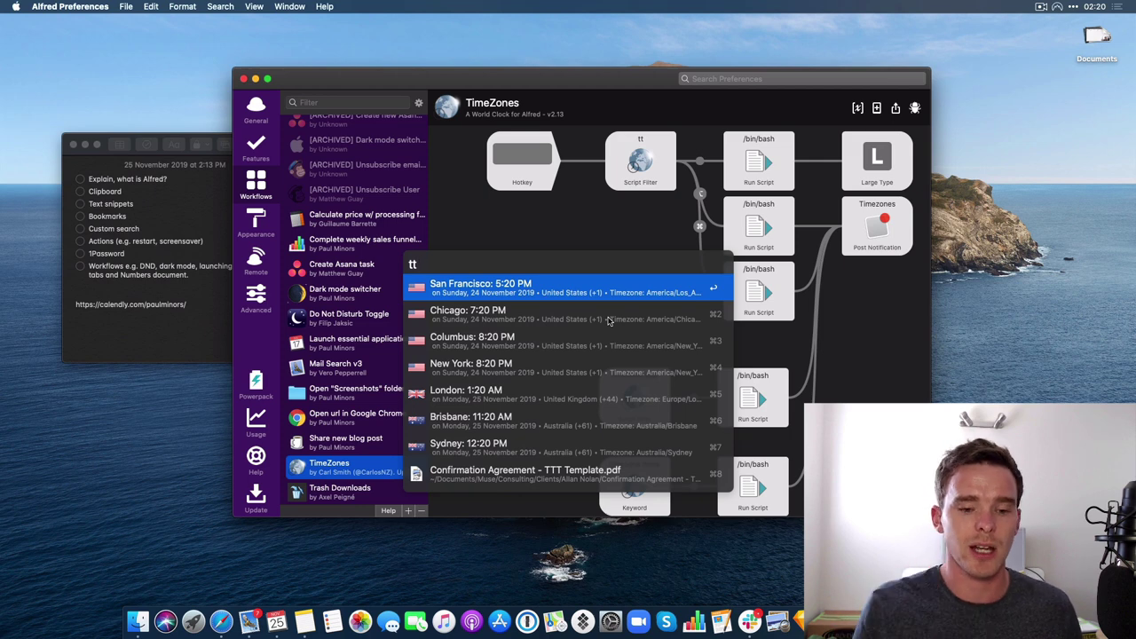
pyautogui.press('Down')
pyautogui.press('Down')
pyautogui.press('Down')
pyautogui.press('Down')
pyautogui.press('Down')
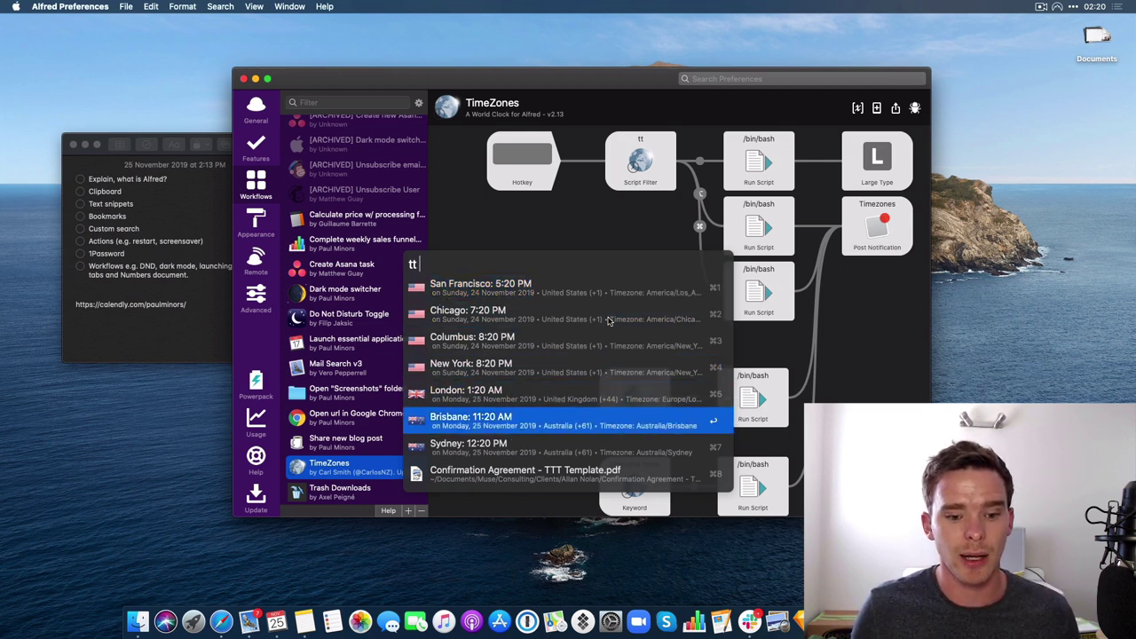
pyautogui.press('Up')
pyautogui.press('Up')
pyautogui.press('Up')
pyautogui.press('Up')
pyautogui.press('Down')
pyautogui.press('Down')
pyautogui.press('Down')
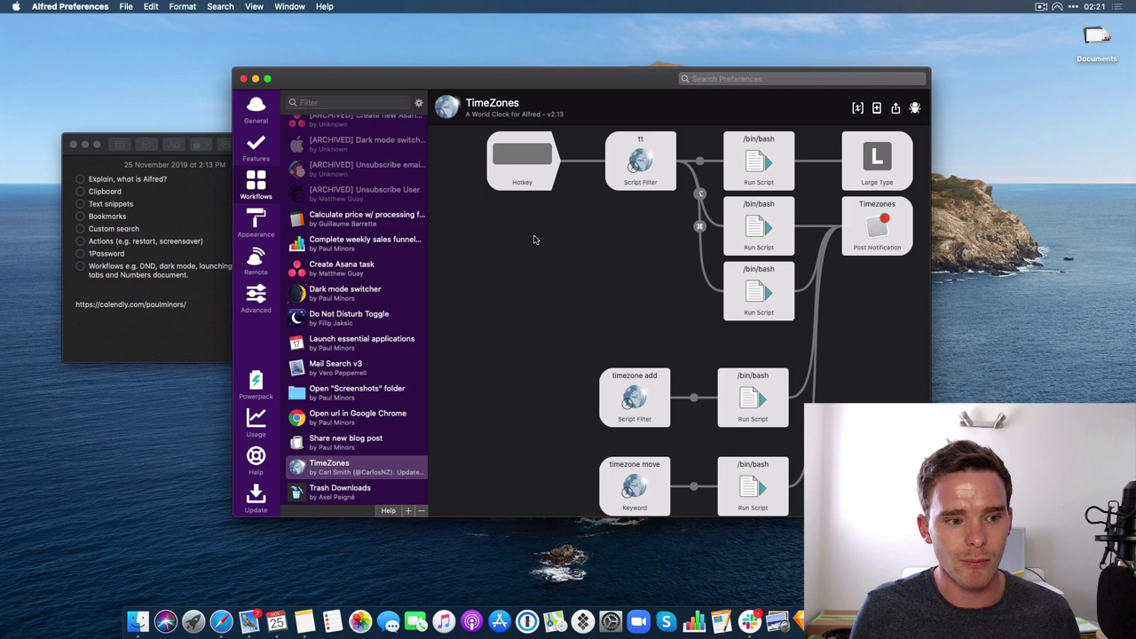
pyautogui.click(551, 234)
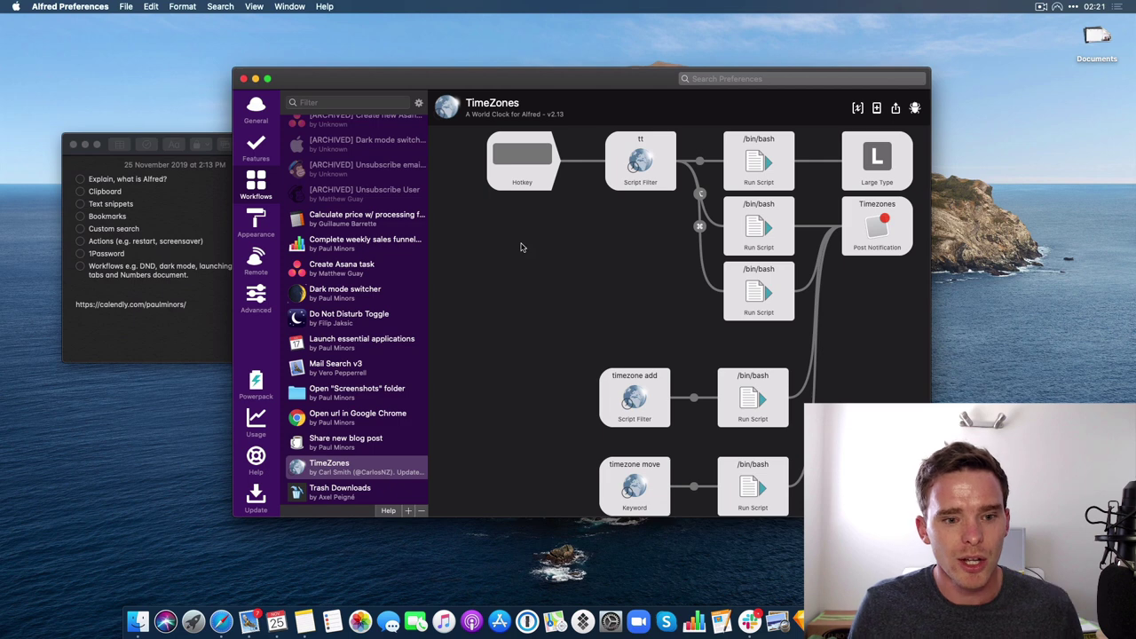
# Show the clipboard history over the general preferences, dismiss it, and quit the preferences.
pyautogui.click(257, 115)
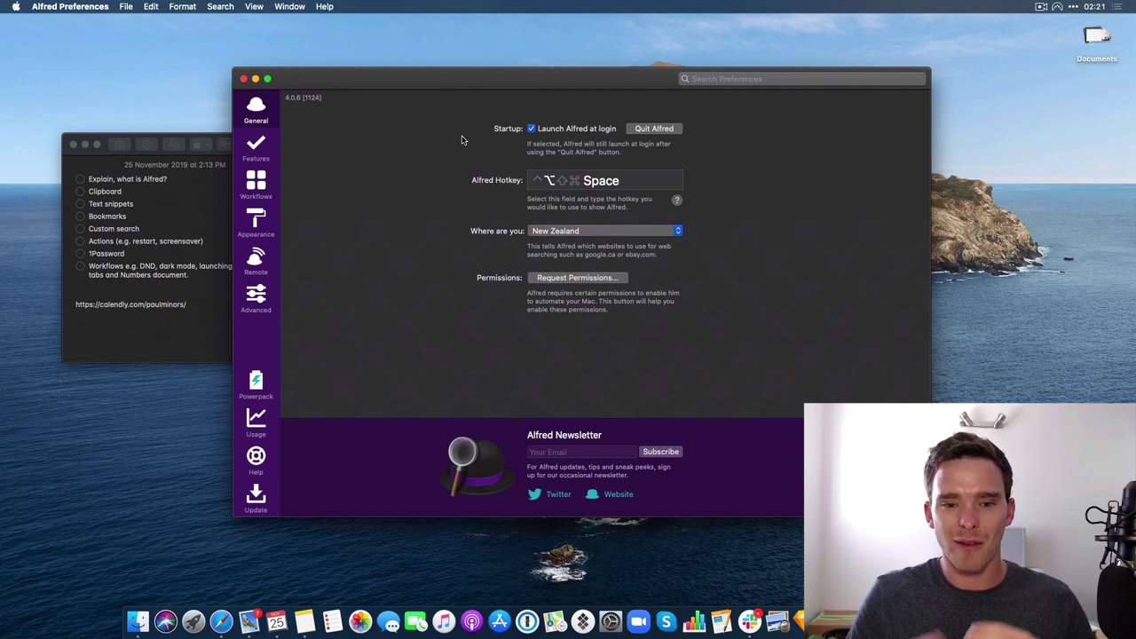
pyautogui.press('super+alt+c')
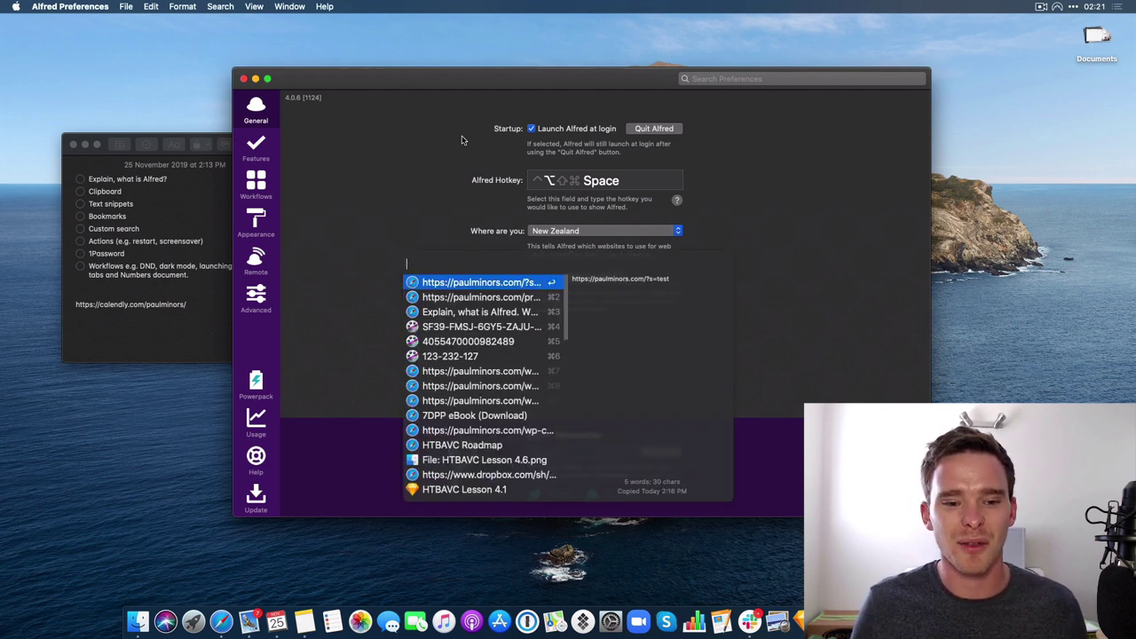
pyautogui.press('Escape')
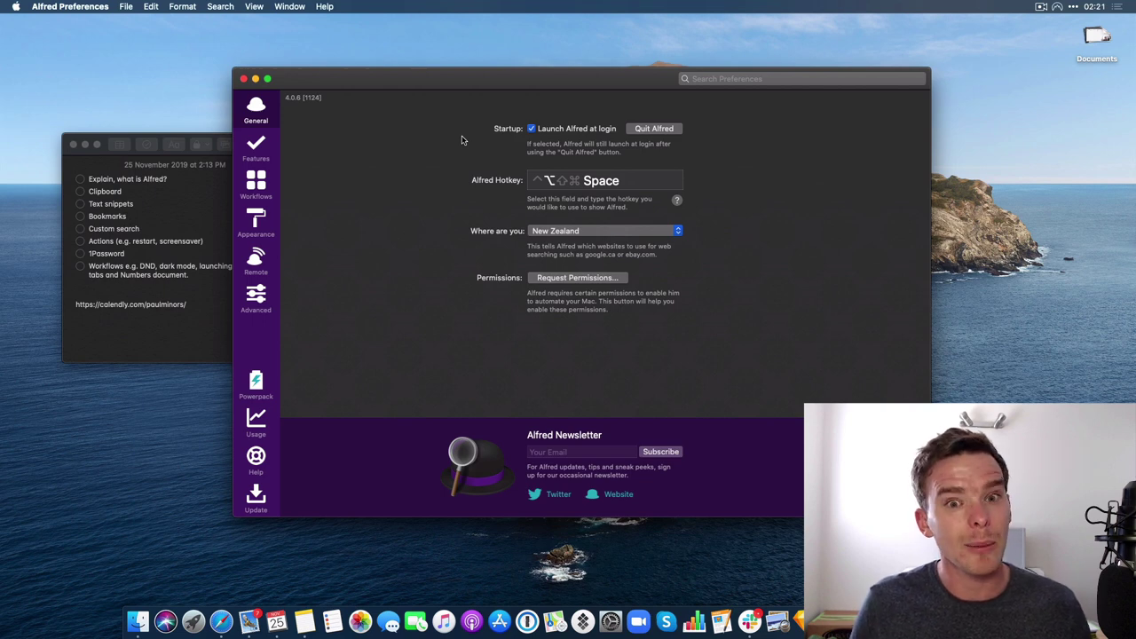
pyautogui.press('super+q')
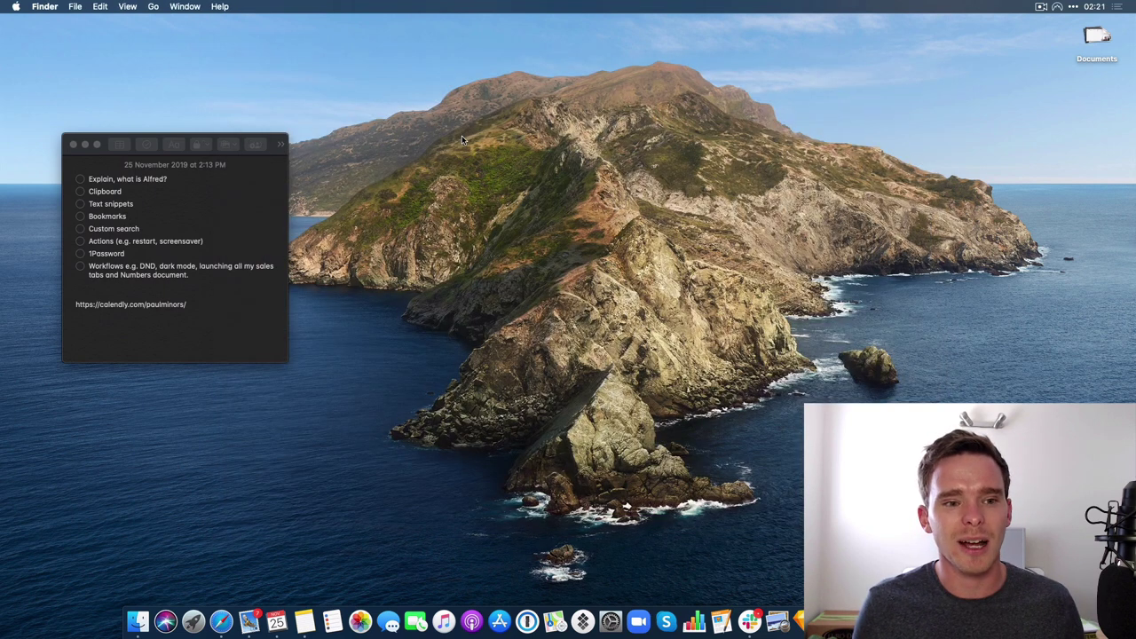